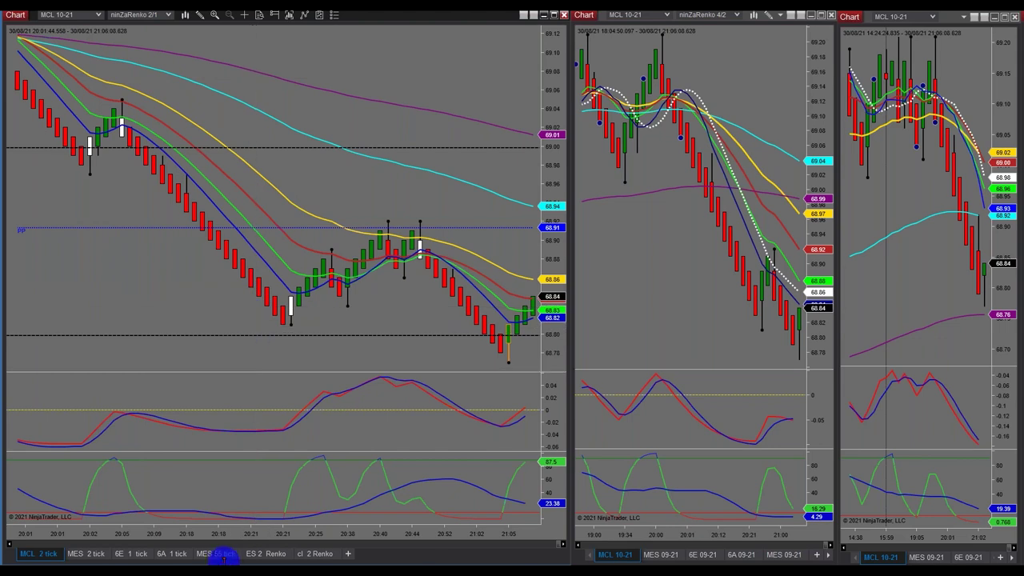
View the MES 55 tick chart, and return to the MCL 2 tick chart
left_click(216, 554)
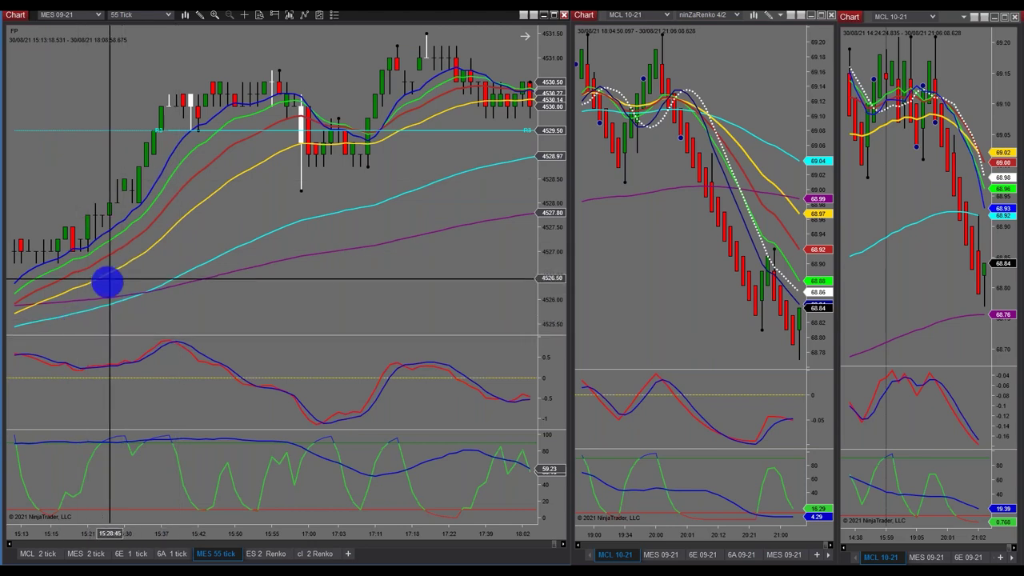
left_click(34, 554)
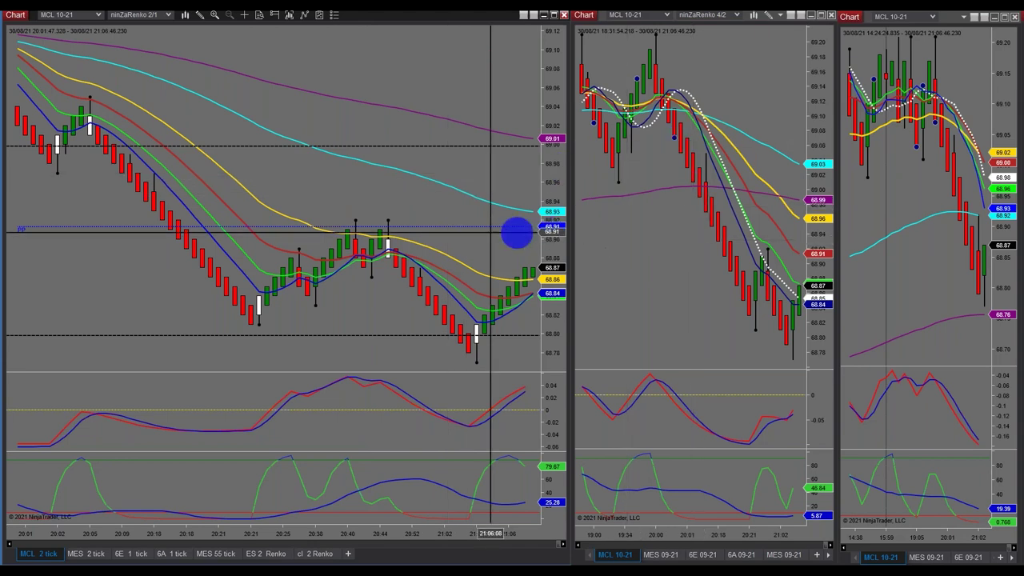
Maximize the MCL 2 tick chart, examine the day's price swings back to about 15:00, and restore the multi-chart layout
left_click(554, 15)
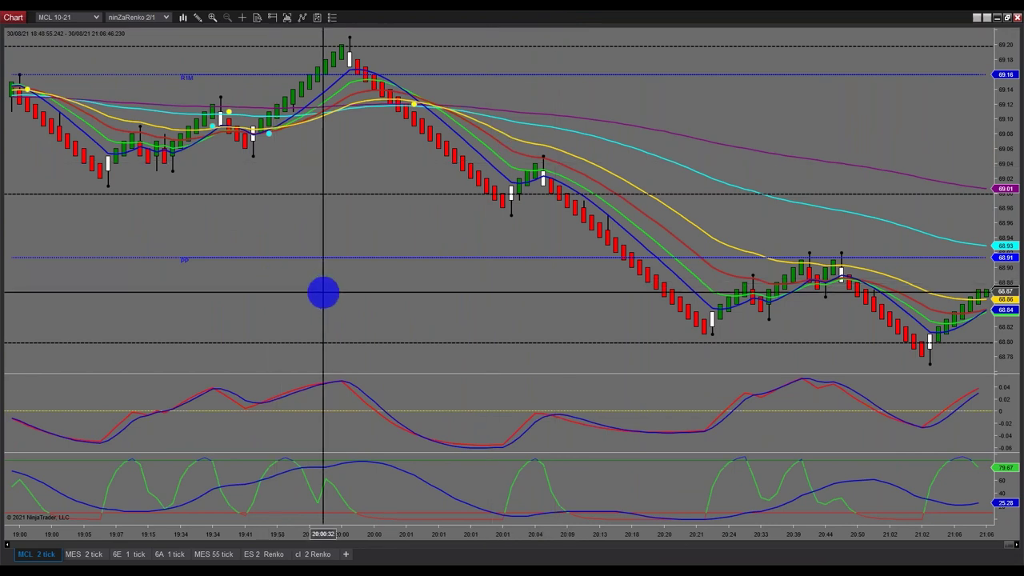
scroll(322, 290, "up", 3)
scroll(323, 290, "up", 8)
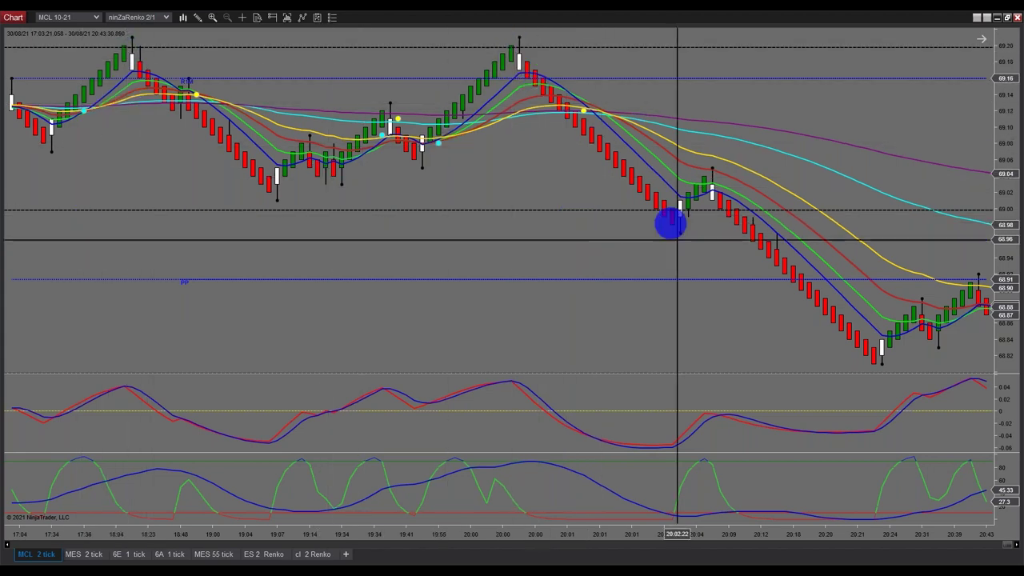
scroll(704, 317, "down", 6)
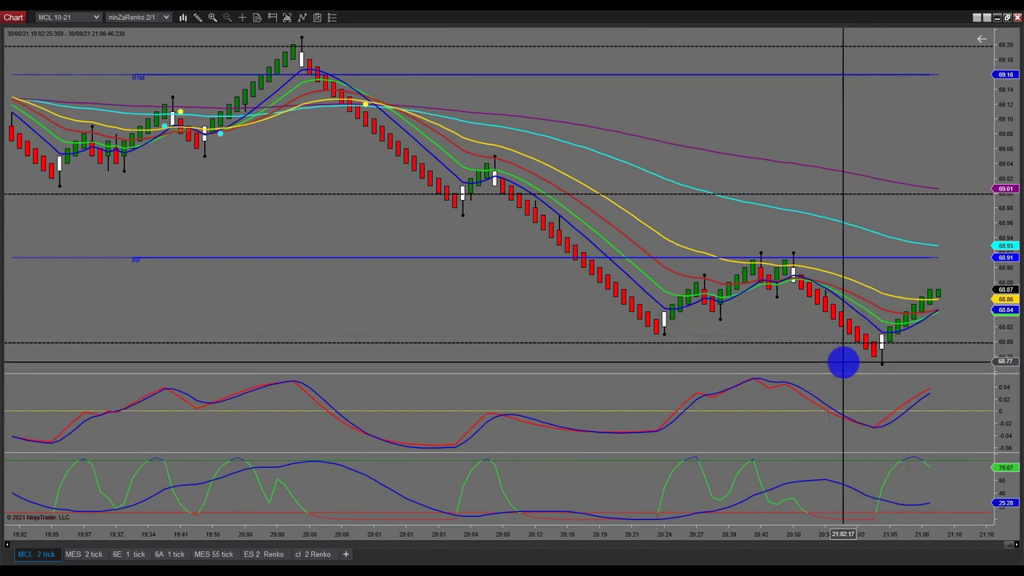
scroll(442, 303, "up", 1)
scroll(442, 302, "up", 10)
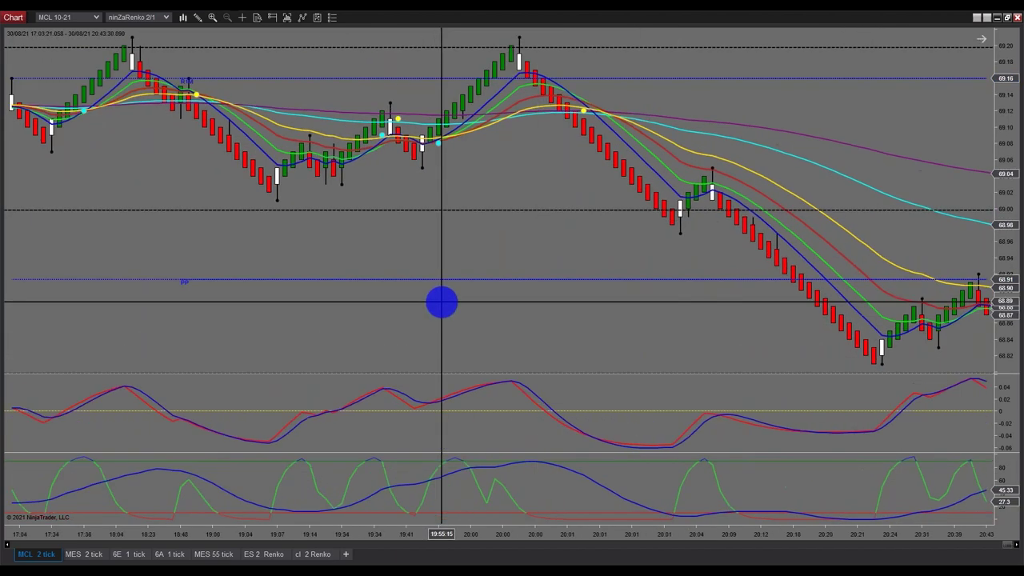
scroll(441, 303, "up", 10)
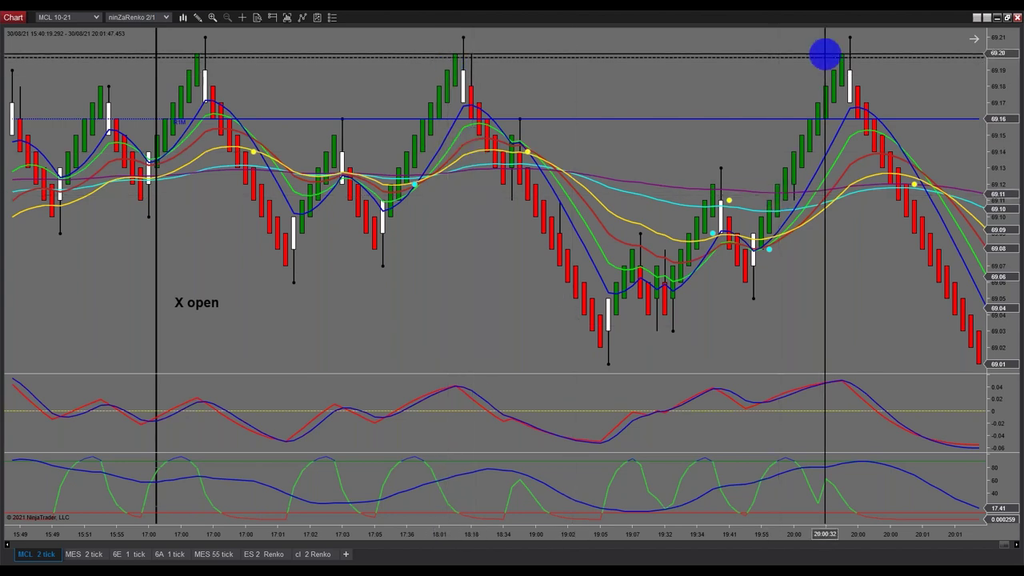
scroll(531, 304, "up", 2)
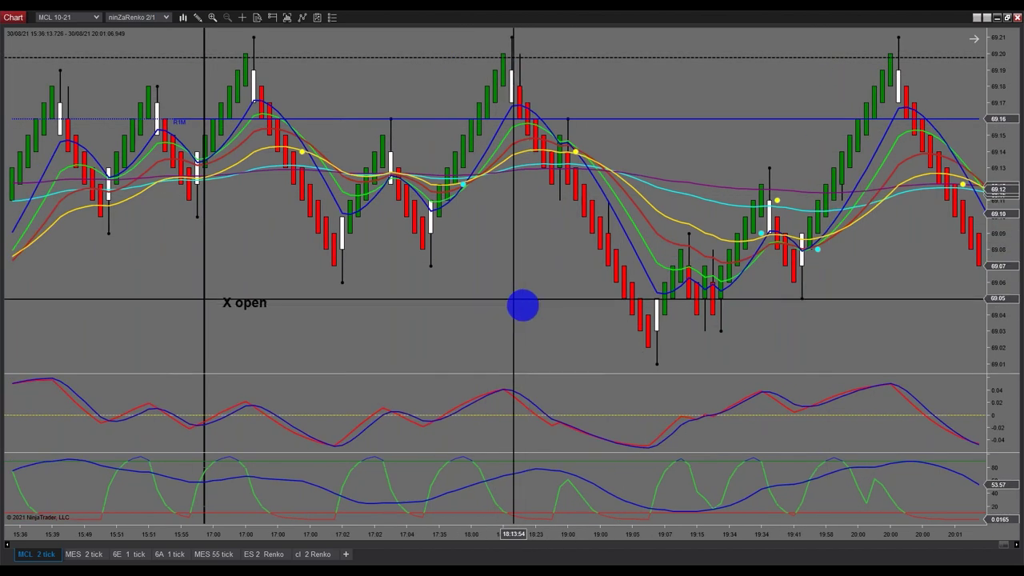
scroll(649, 301, "up", 3)
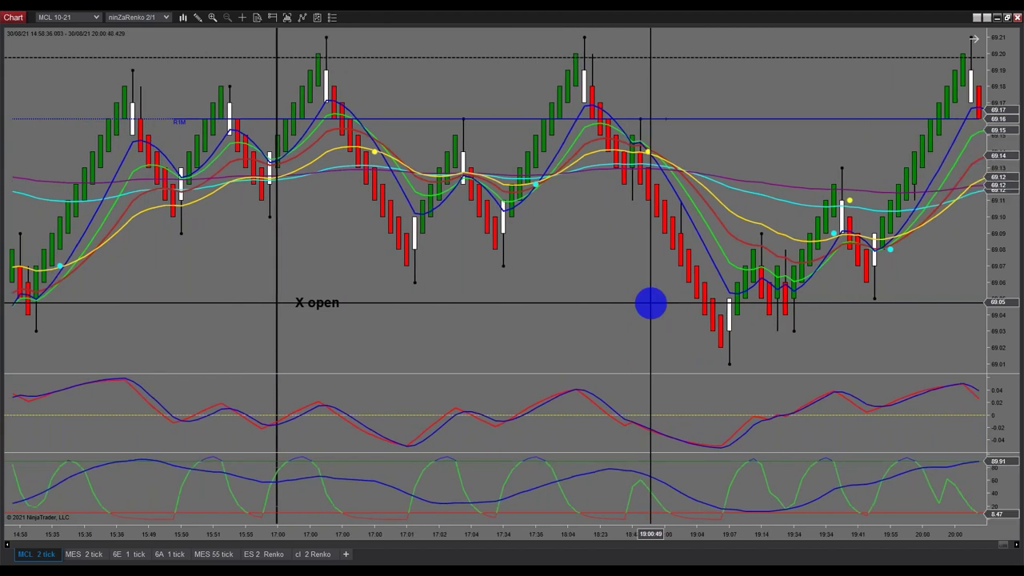
scroll(622, 297, "down", 4)
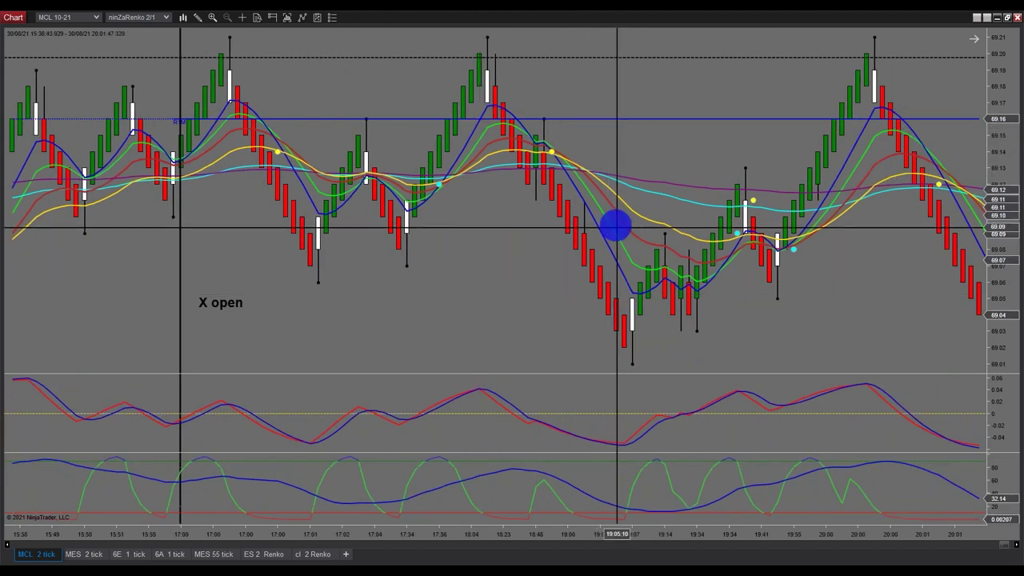
scroll(667, 263, "down", 15)
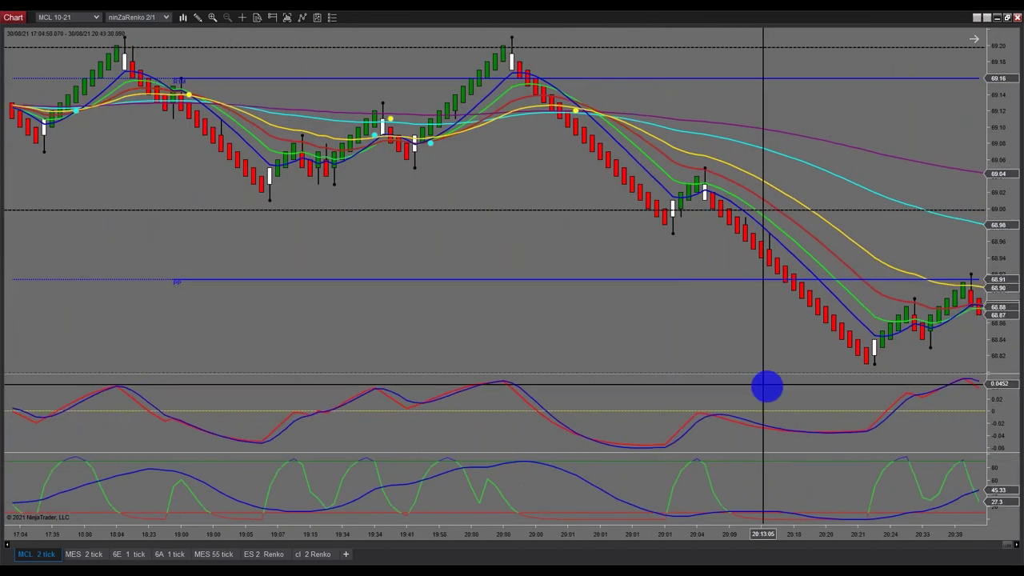
scroll(692, 352, "down", 8)
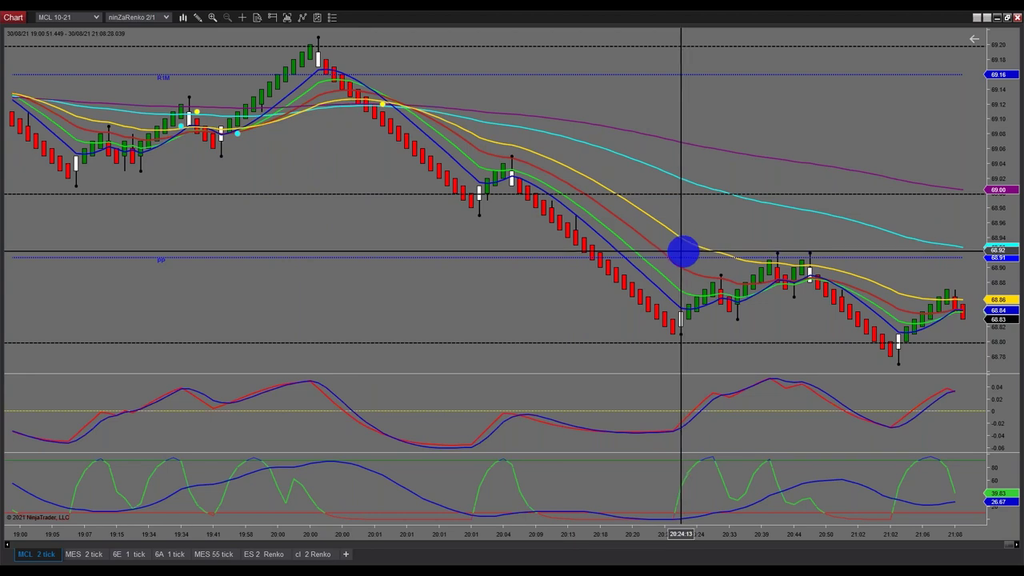
left_click(1007, 19)
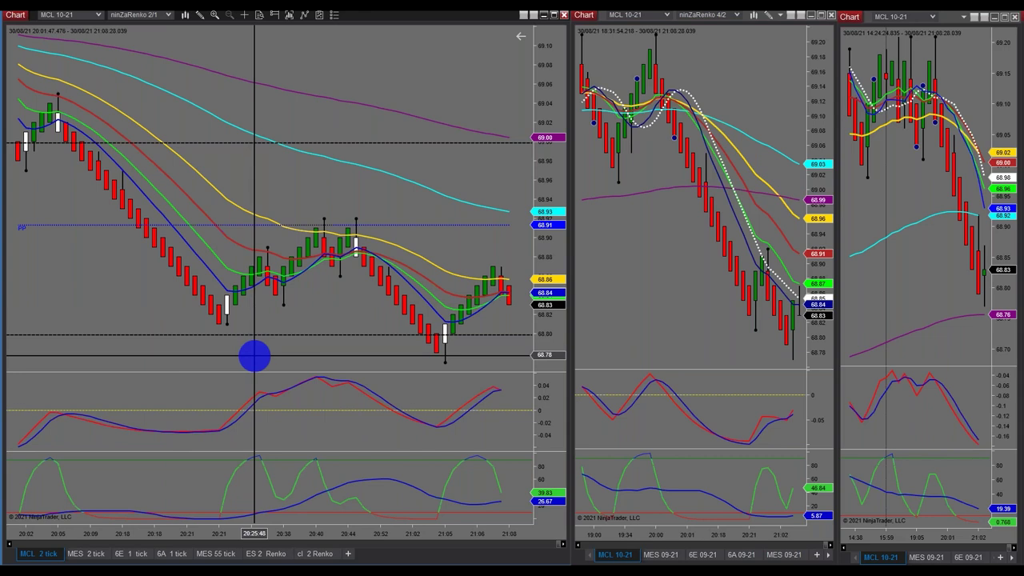
Examine the MCL 2 tick chart's evening downtrend and pullbacks from about 19:55 to the latest bar
scroll(255, 356, "up", 10)
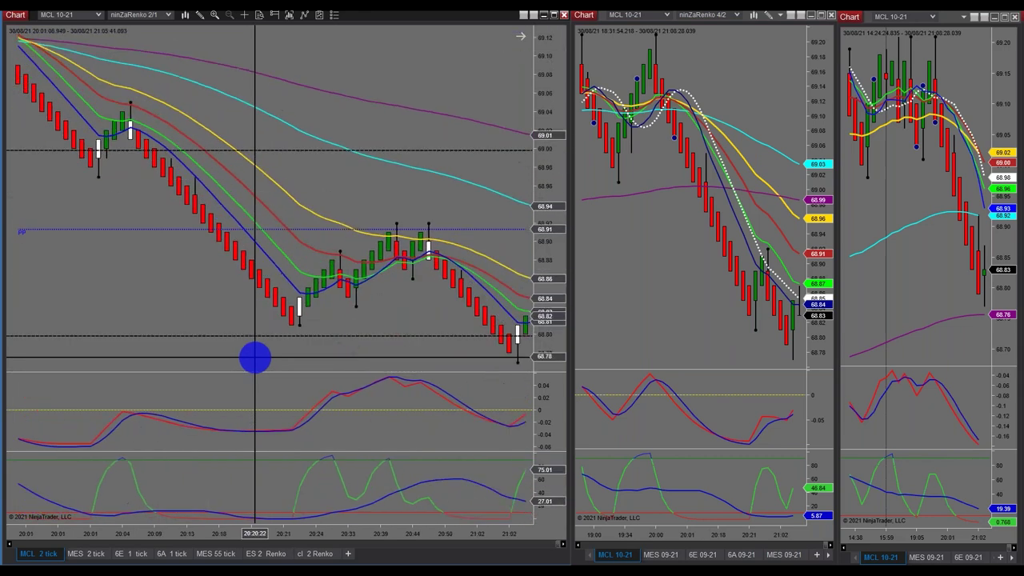
scroll(254, 357, "down", 3)
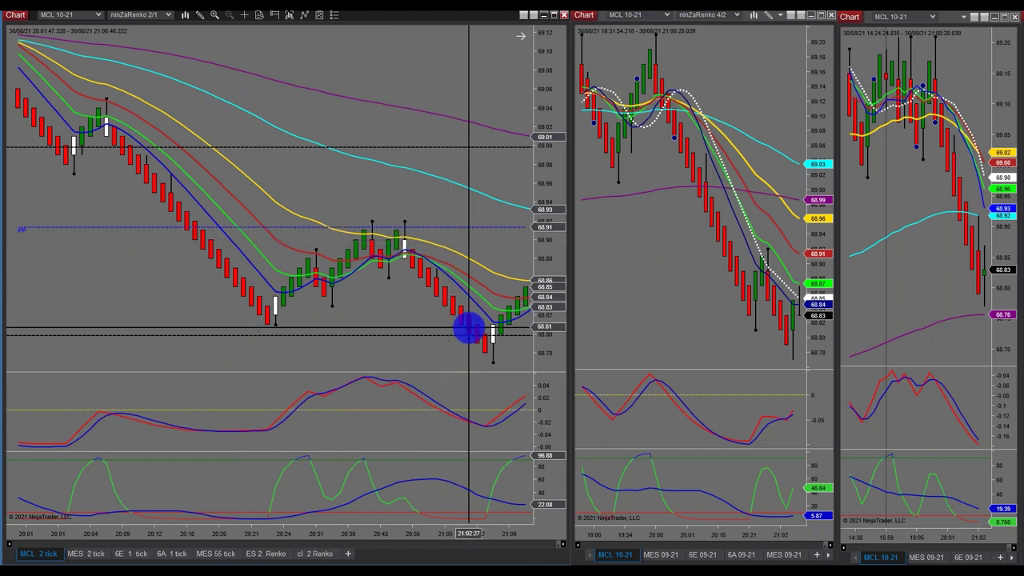
scroll(497, 358, "down", 3)
scroll(497, 359, "down", 3)
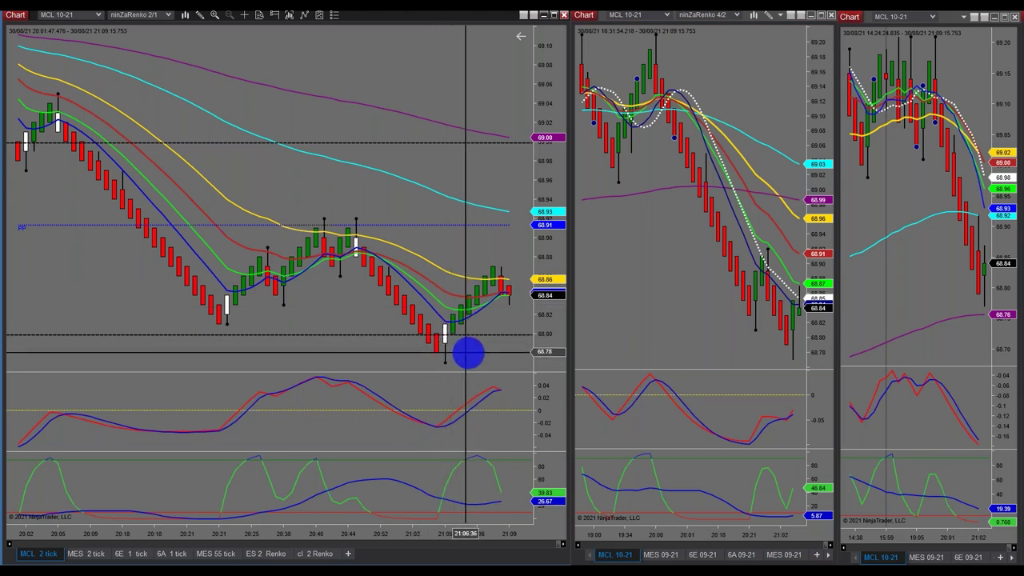
scroll(270, 338, "up", 10)
scroll(336, 338, "up", 5)
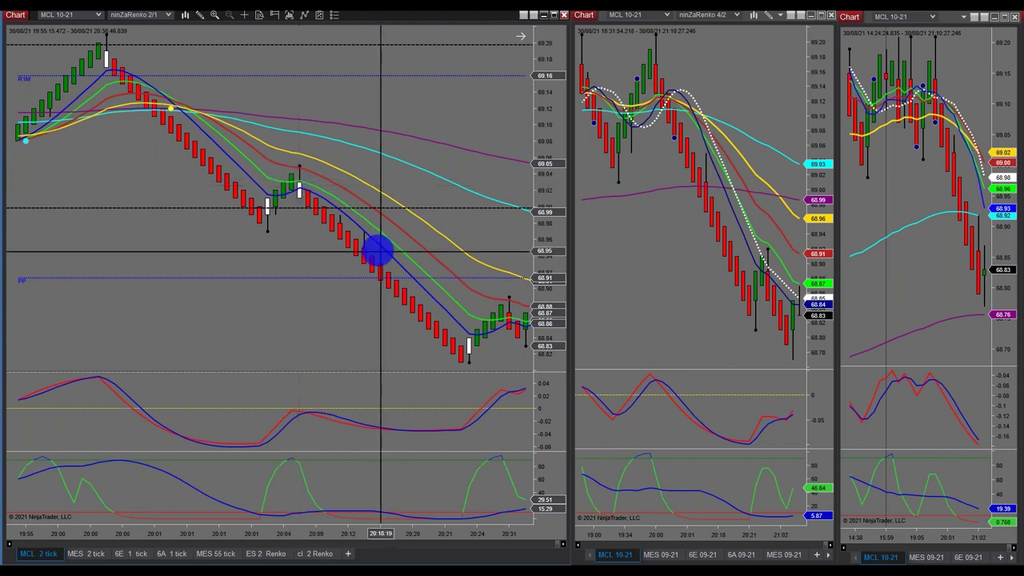
scroll(329, 357, "down", 10)
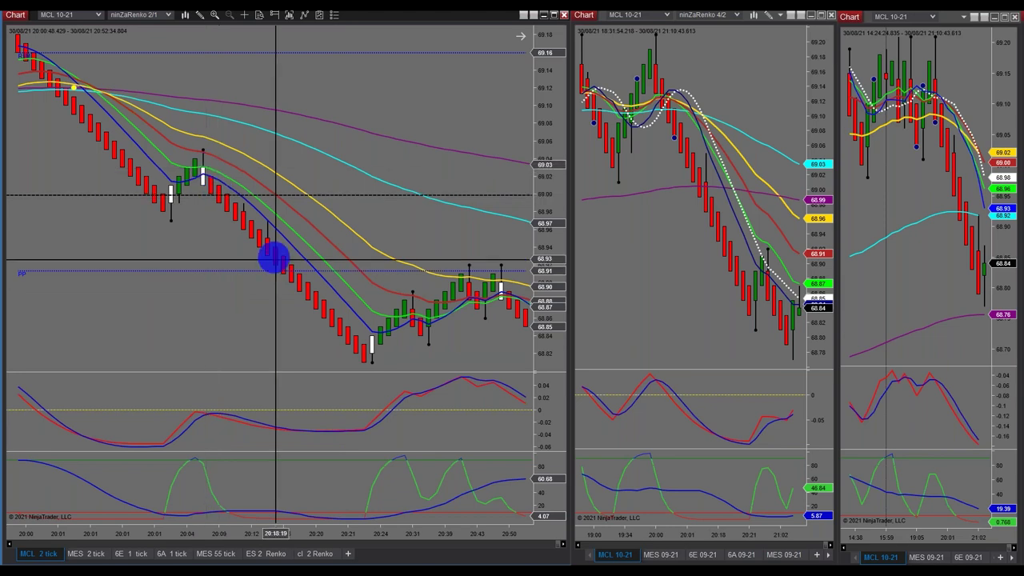
scroll(284, 256, "down", 6)
scroll(290, 252, "down", 4)
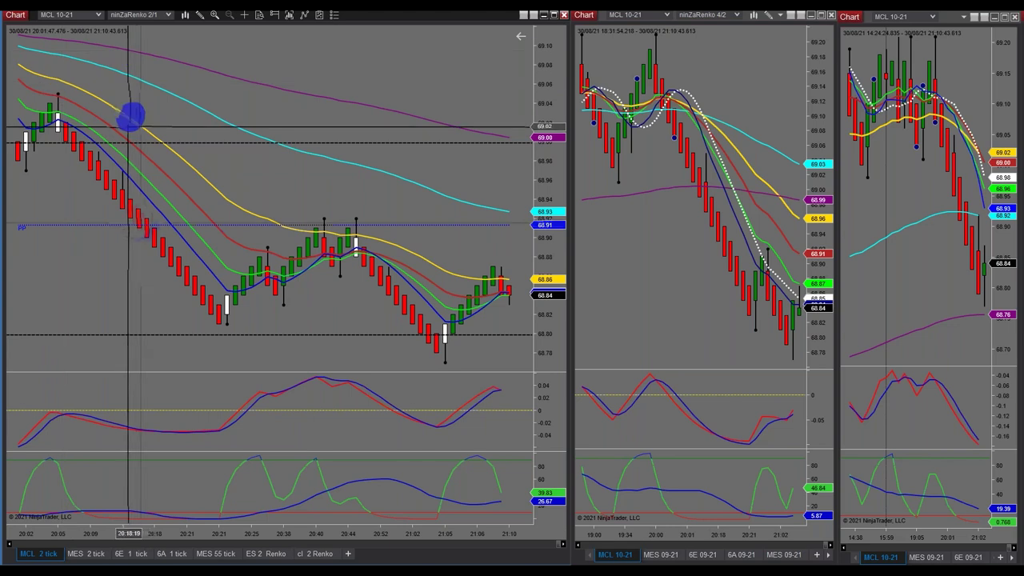
Look back through the MCL 2 tick chart's earlier swings, down to the trends between about 13:30 and 14:58
scroll(287, 256, "up", 3)
scroll(288, 256, "up", 10)
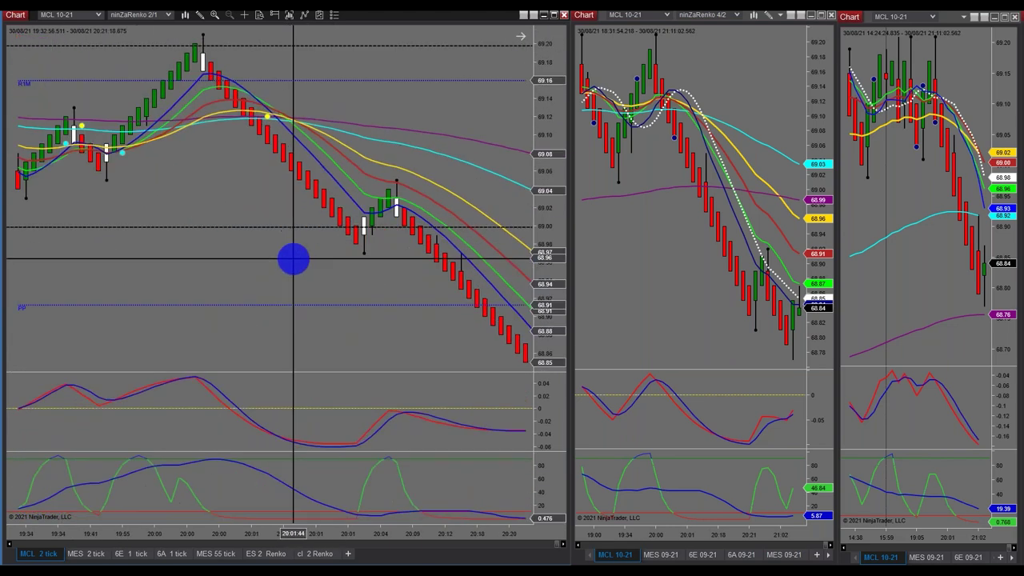
scroll(312, 249, "up", 8)
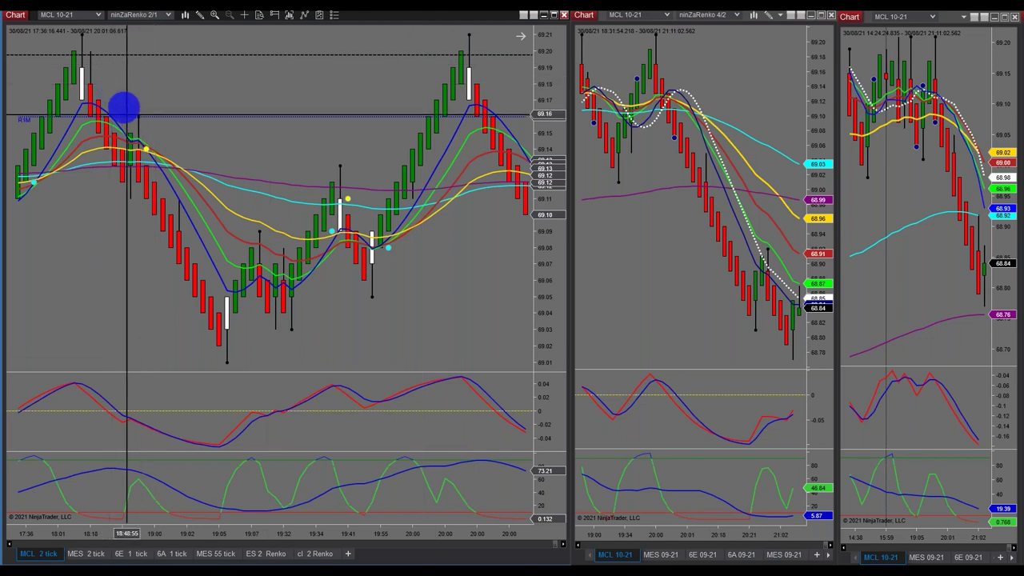
scroll(183, 235, "up", 5)
scroll(183, 237, "up", 8)
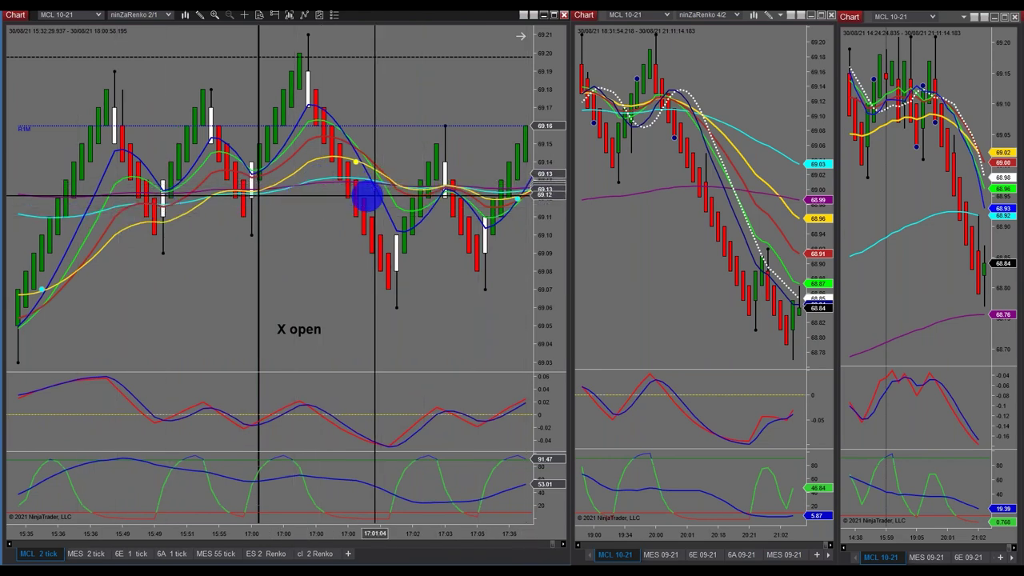
scroll(209, 293, "up", 3)
scroll(213, 293, "up", 10)
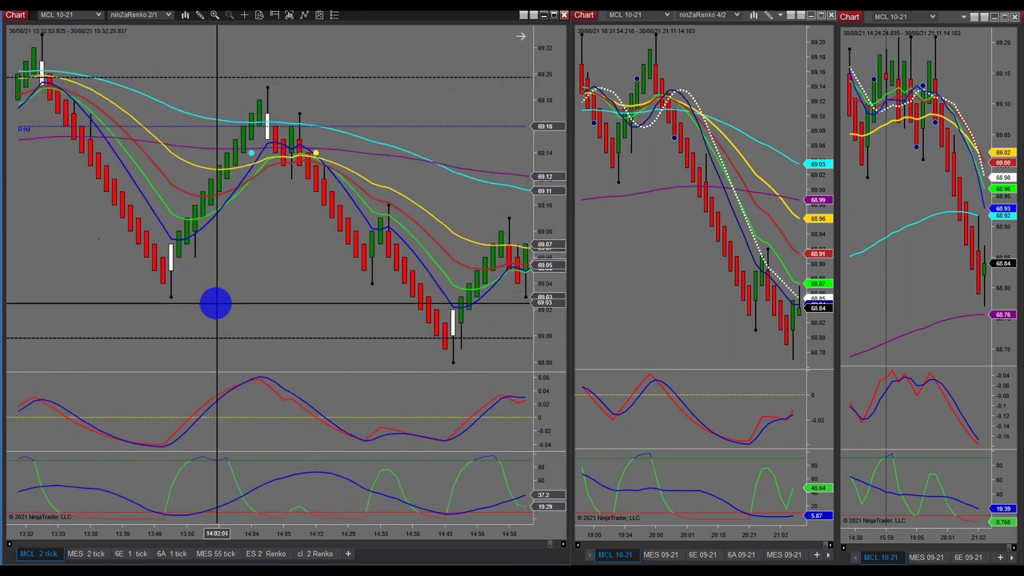
scroll(265, 224, "up", 8)
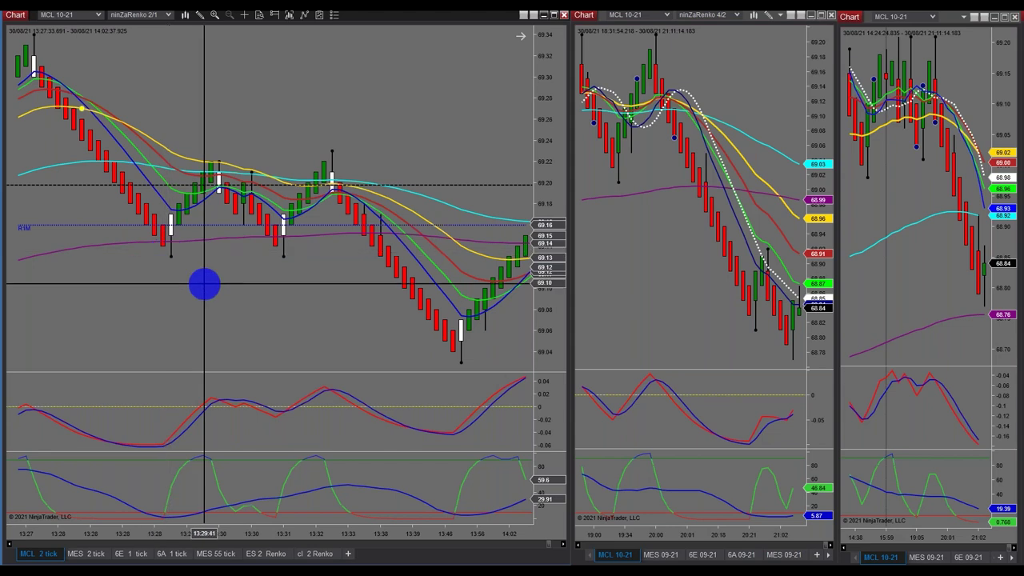
scroll(299, 304, "down", 3)
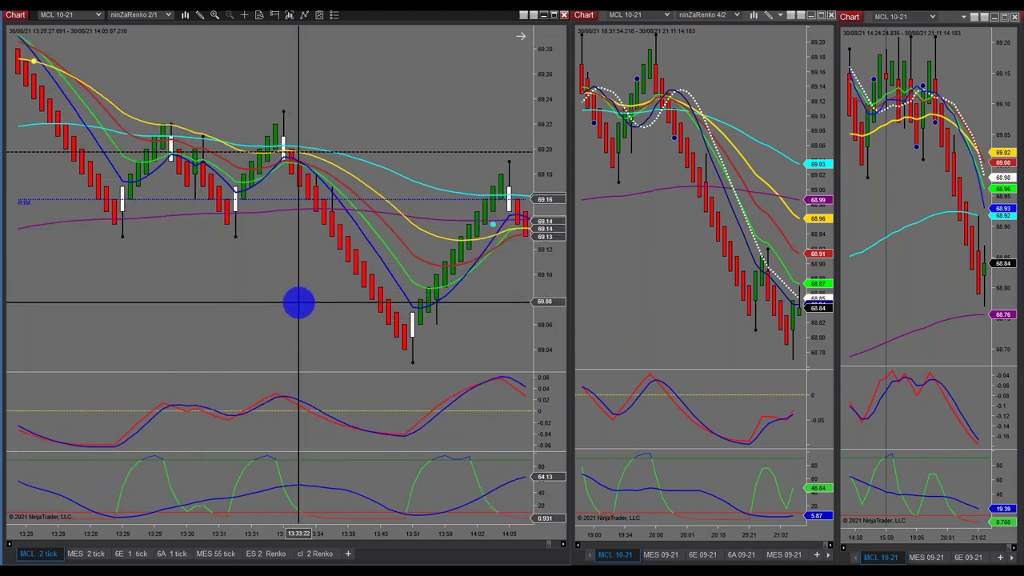
scroll(296, 303, "down", 3)
scroll(217, 212, "down", 3)
scroll(234, 265, "down", 3)
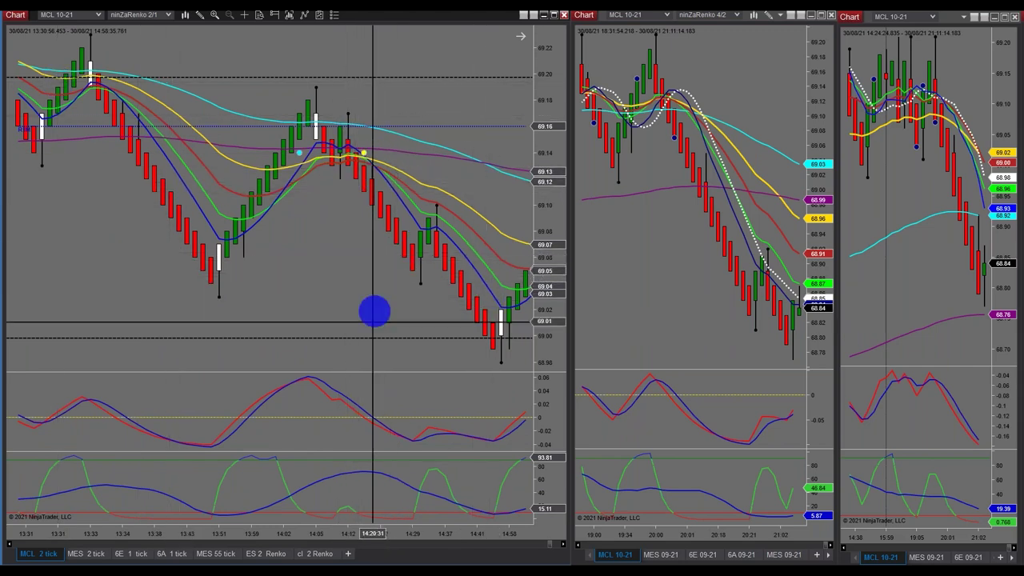
Switch to the compound contract calculator in Excel and set the contract value to 700 and the daily target per contract to 25
left_click(331, 544)
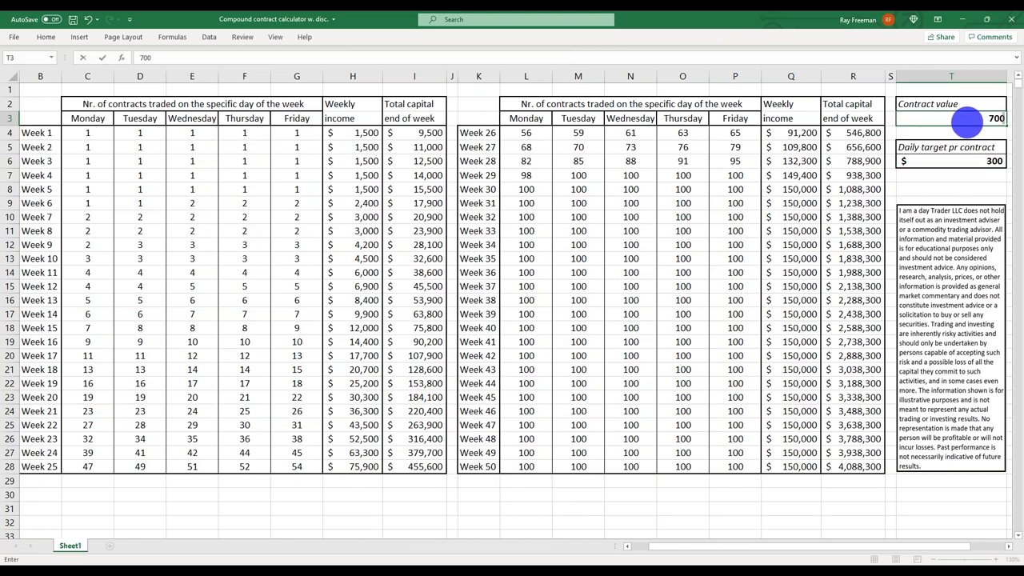
key("ctrl+Return")
left_click(932, 131)
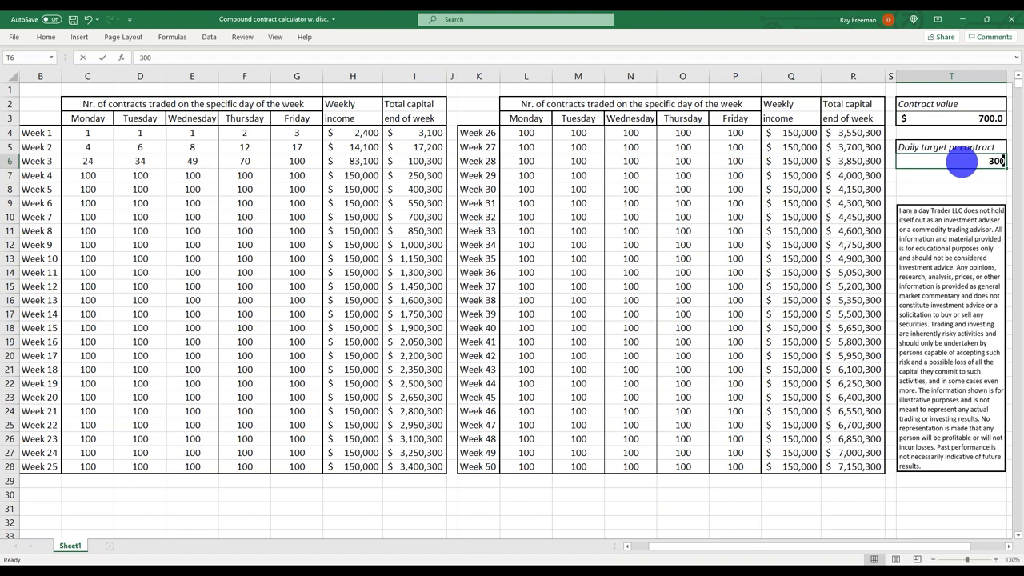
left_click(961, 162)
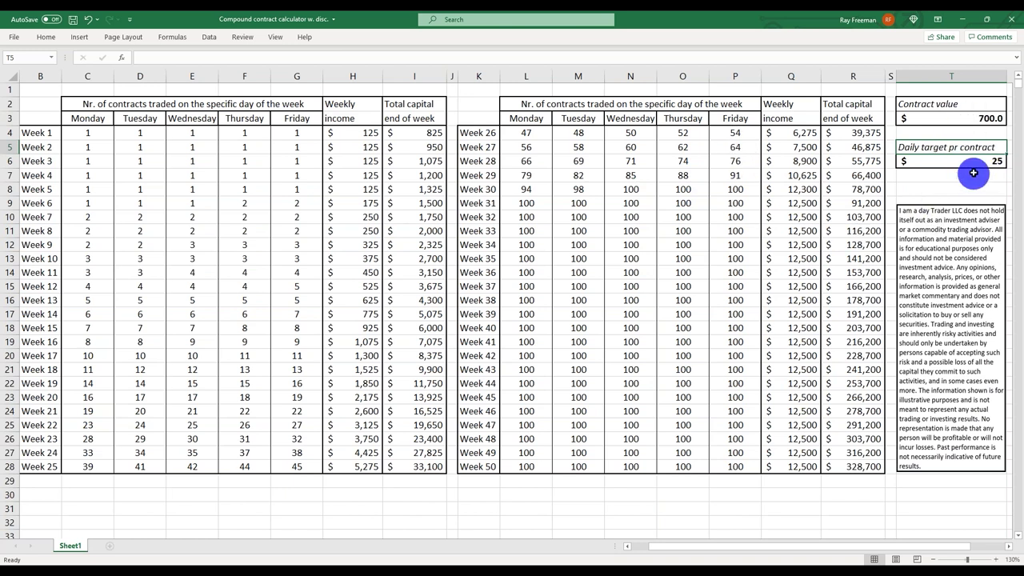
Set the contract value to 7000 and the daily target per contract to 250
left_click(959, 119)
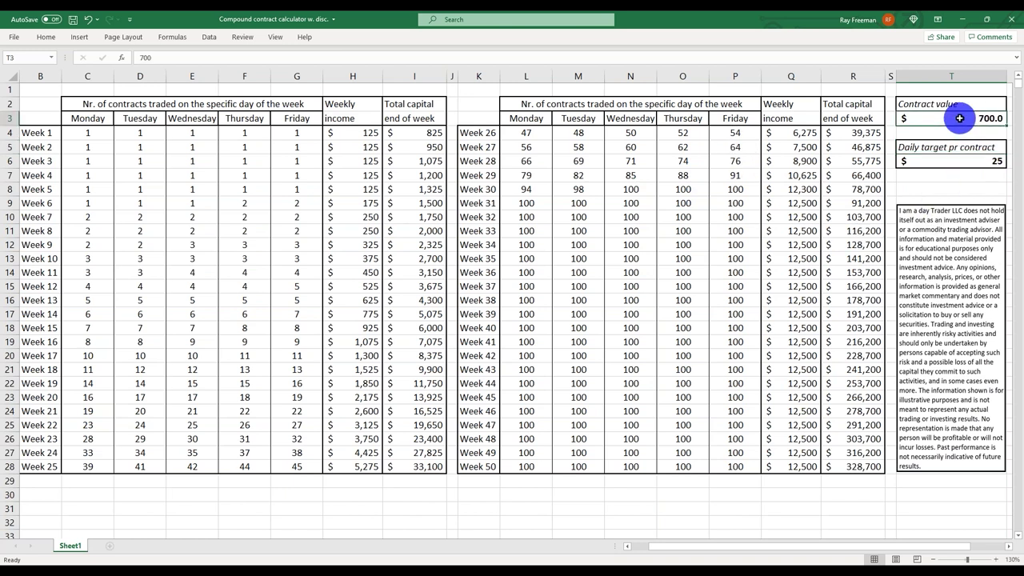
type("7000")
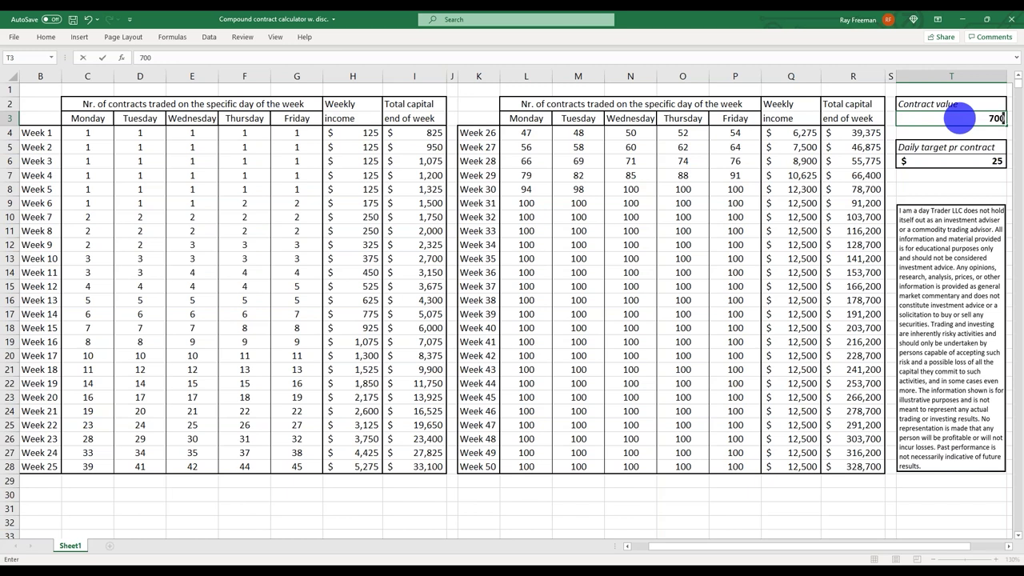
left_click(961, 159)
double_click(961, 159)
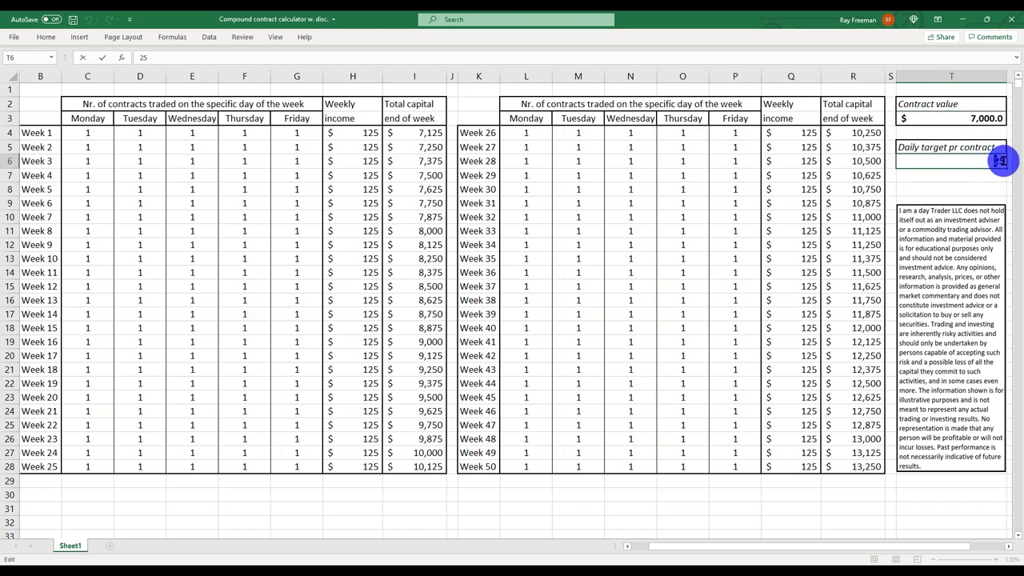
type("0")
key("Return")
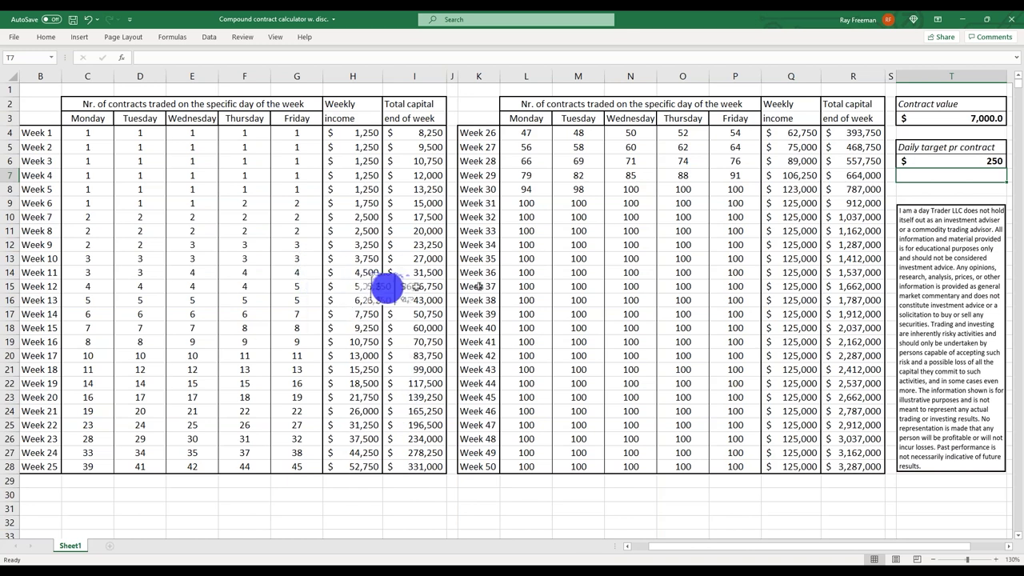
Switch back to the NinjaTrader charts and look at the MCL 2 tick chart from about 13:26 to 13:58
left_click(967, 26)
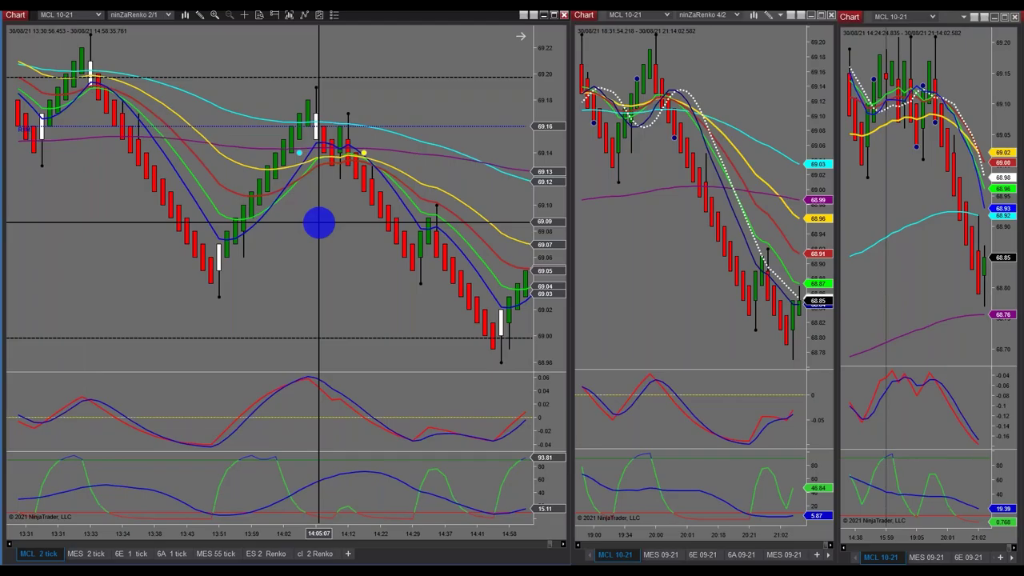
scroll(312, 287, "up", 15)
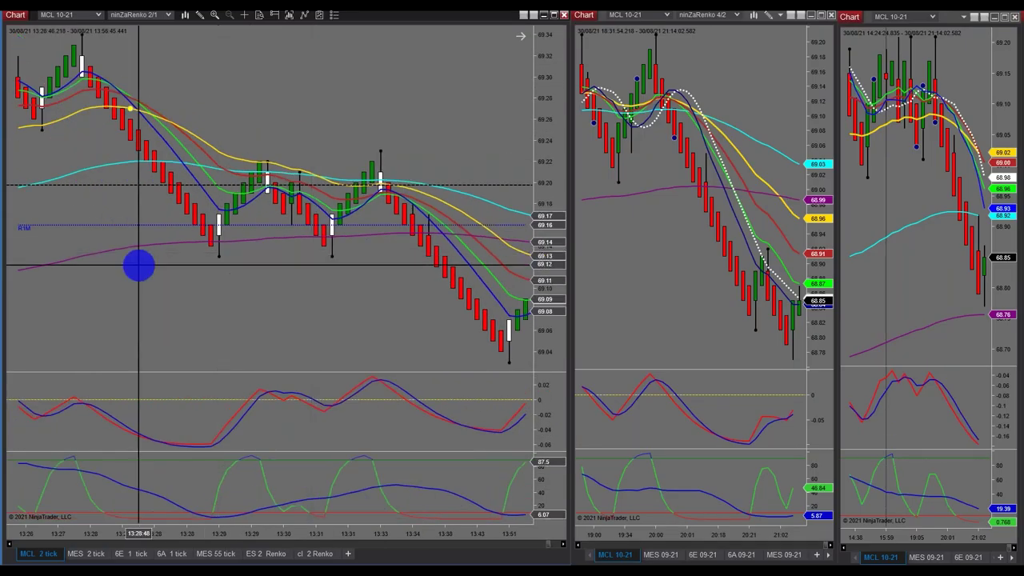
Remove the dashed horizontal line at about 69.03 from the MCL 2 tick chart
scroll(246, 284, "up", 15)
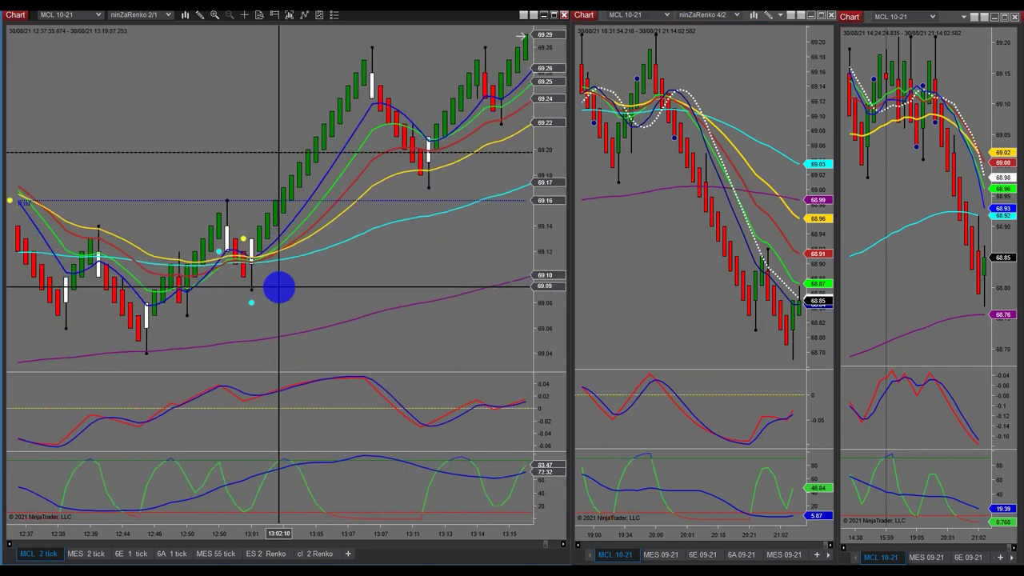
scroll(249, 248, "up", 15)
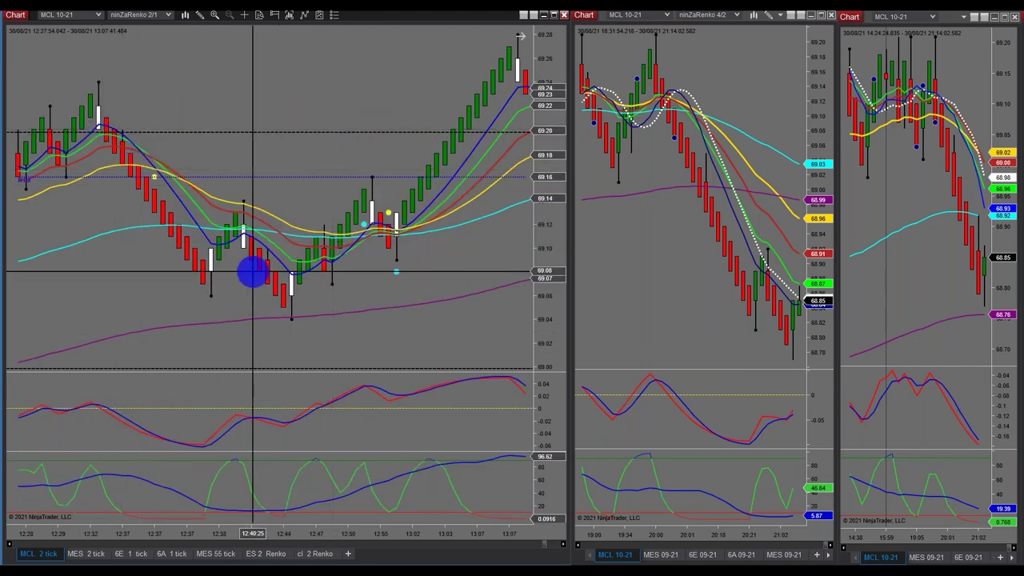
scroll(212, 308, "up", 5)
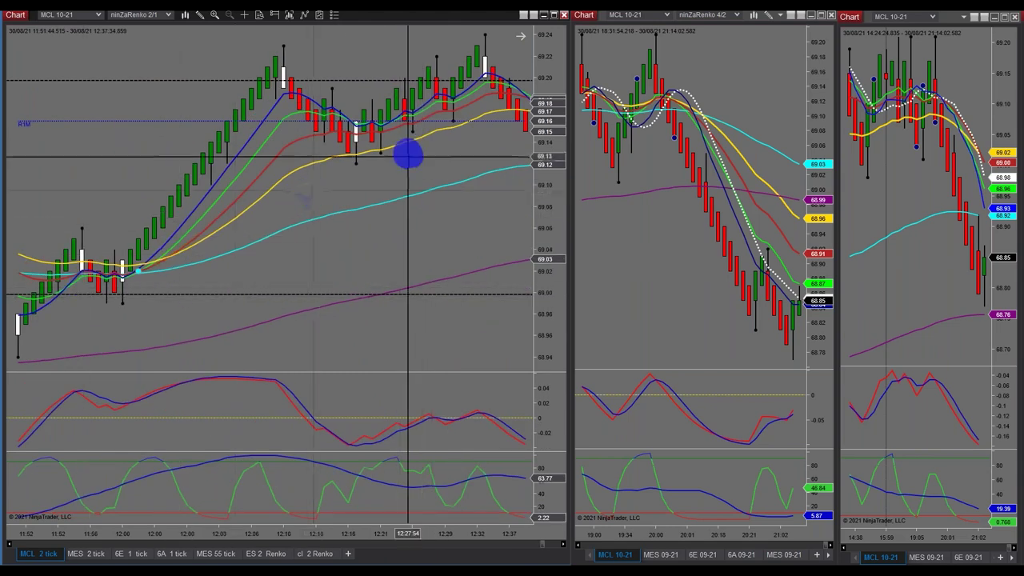
scroll(322, 256, "down", 4)
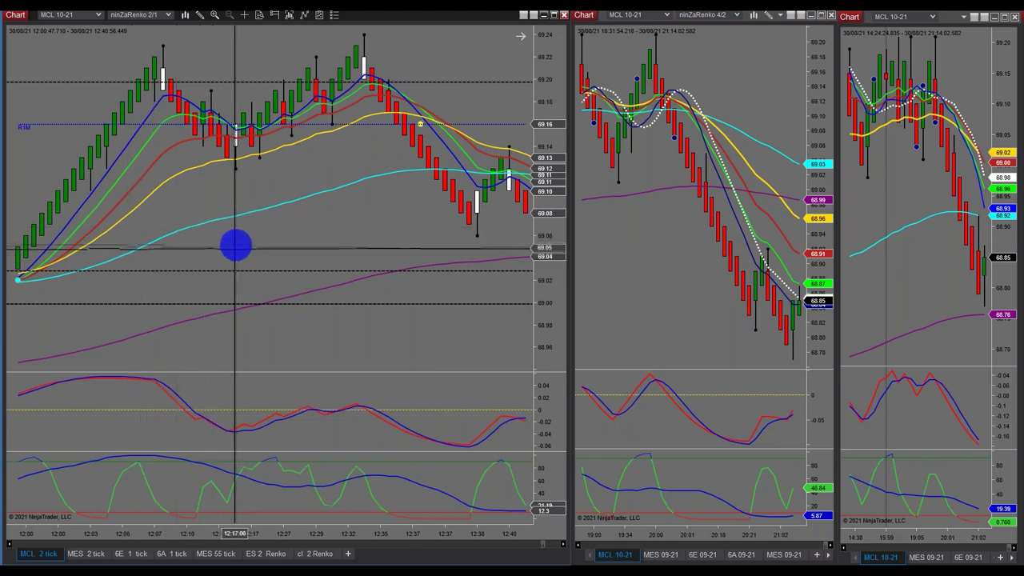
right_click(226, 273)
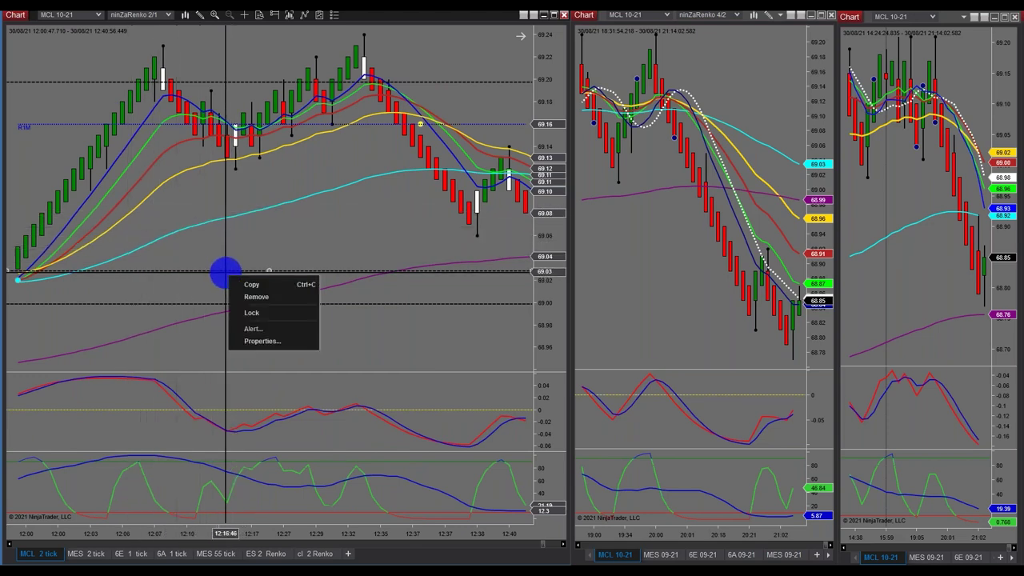
left_click(275, 297)
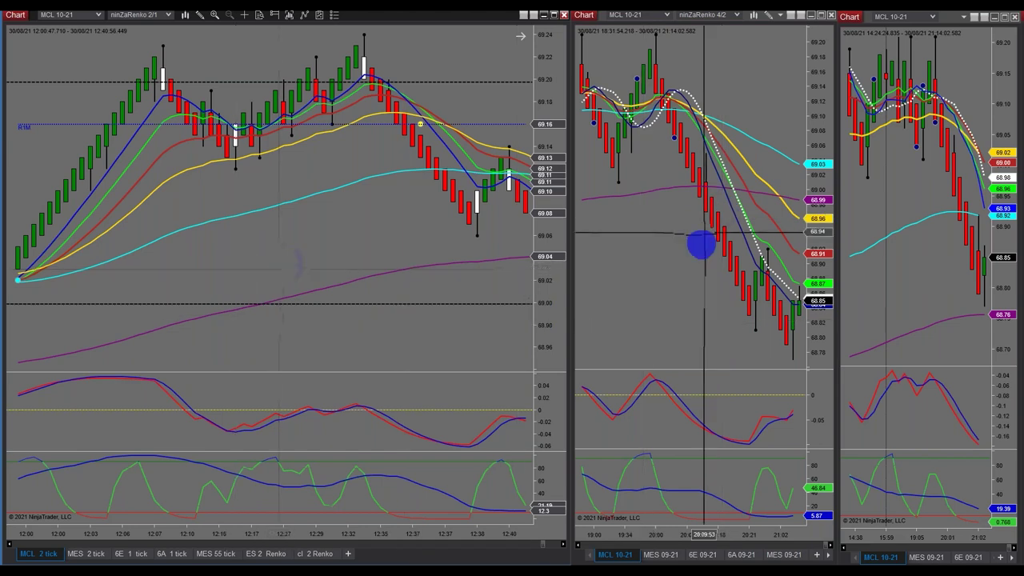
Look at the MCL 2 tick chart back to about 11:48, and review the MES 2 tick chart's moves since about 17:00
scroll(344, 257, "up", 5)
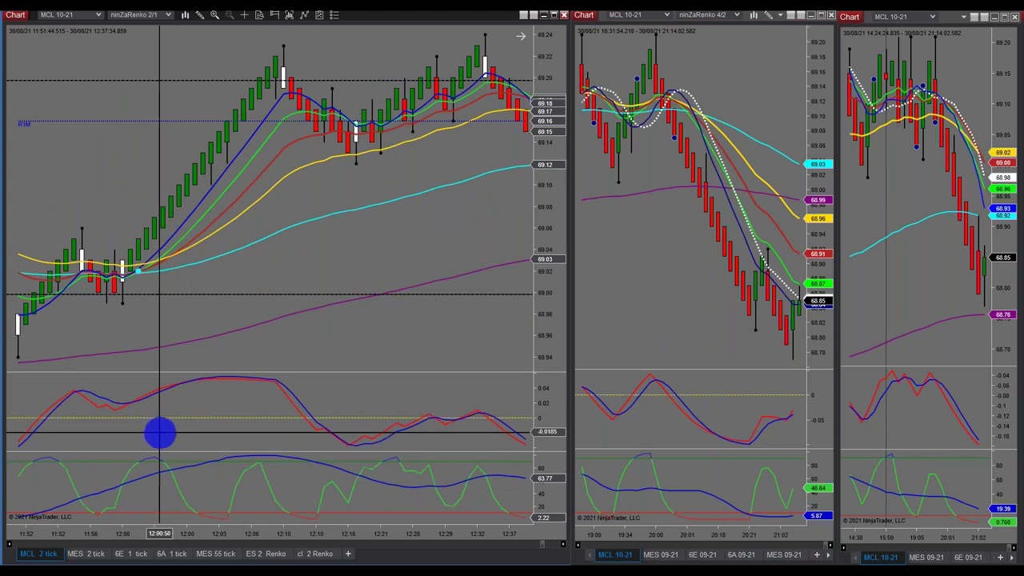
scroll(152, 425, "up", 2)
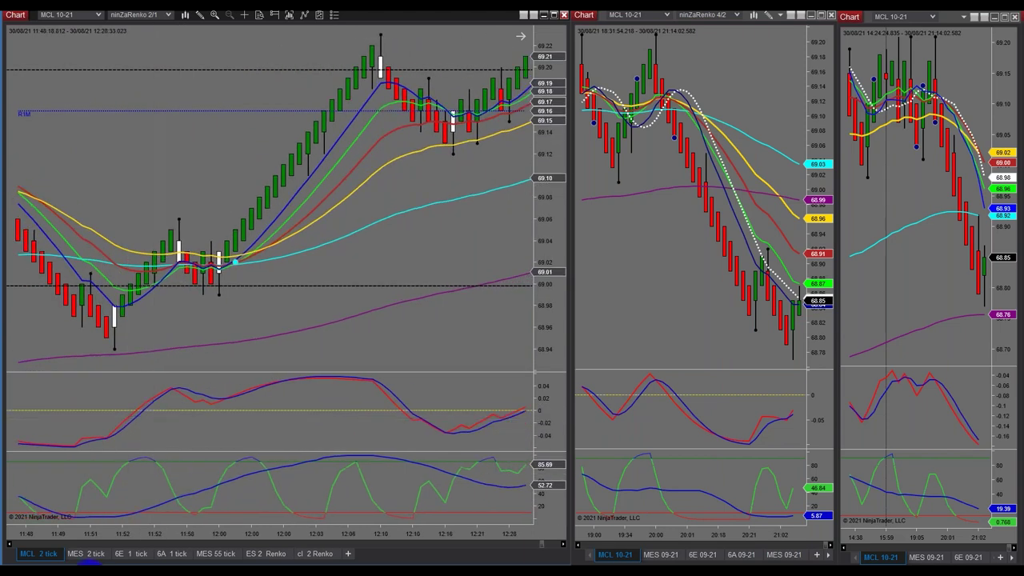
left_click(84, 553)
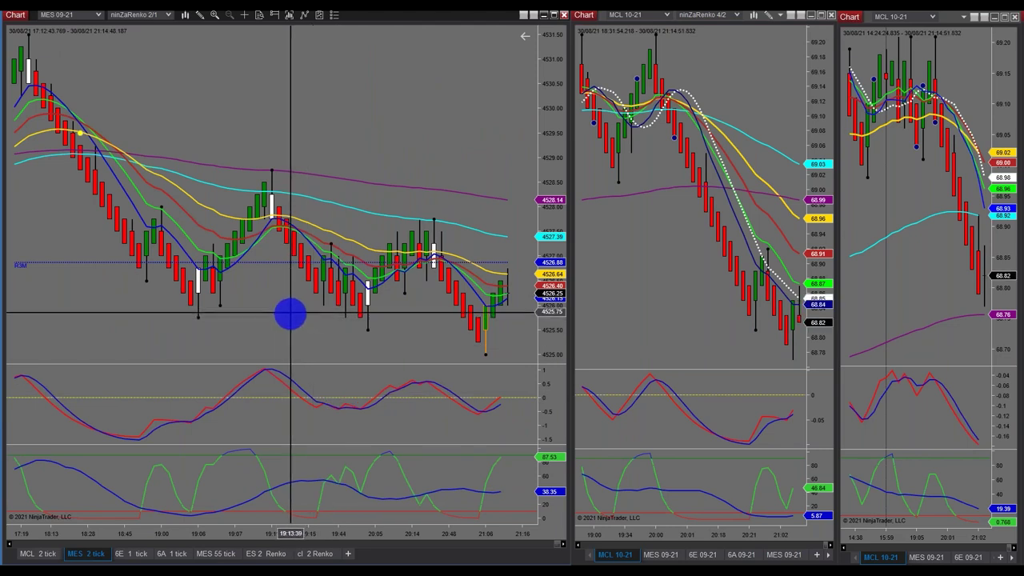
scroll(286, 315, "up", 5)
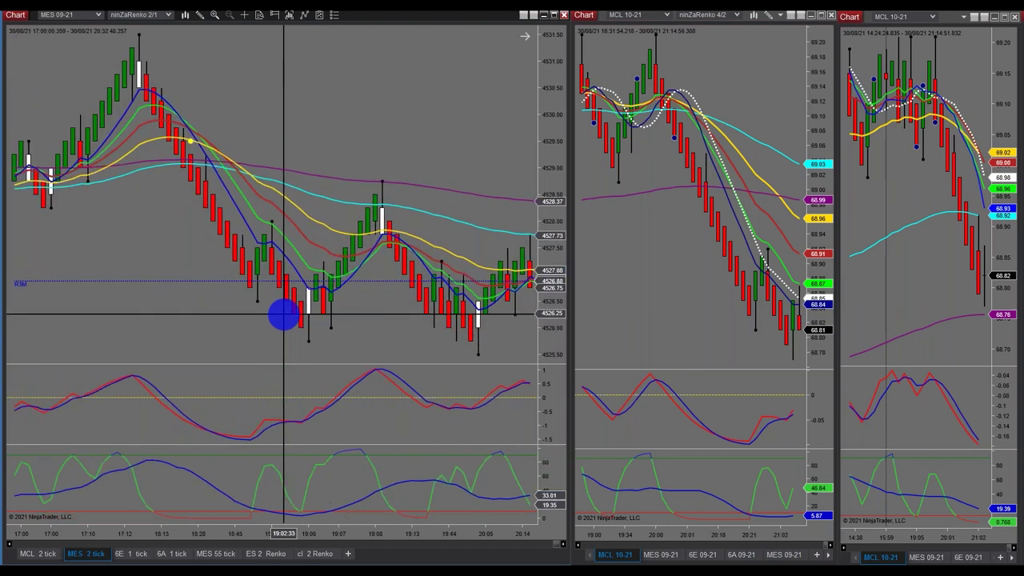
scroll(284, 313, "down", 5)
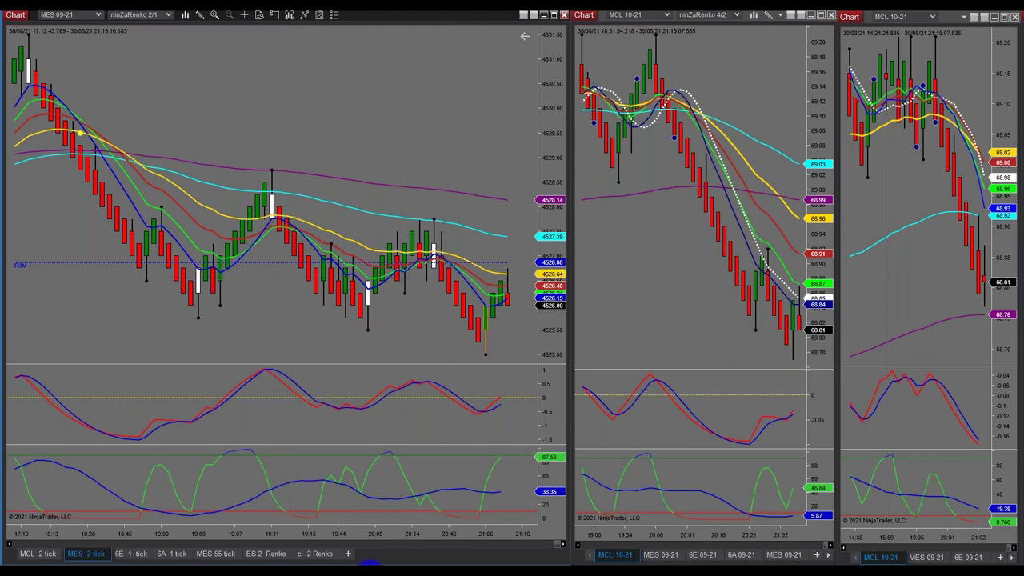
Switch to the compound contract calculator in Excel and set the contract value to 1400 and the daily target per contract to 40
mouse_move(363, 564)
left_click(315, 530)
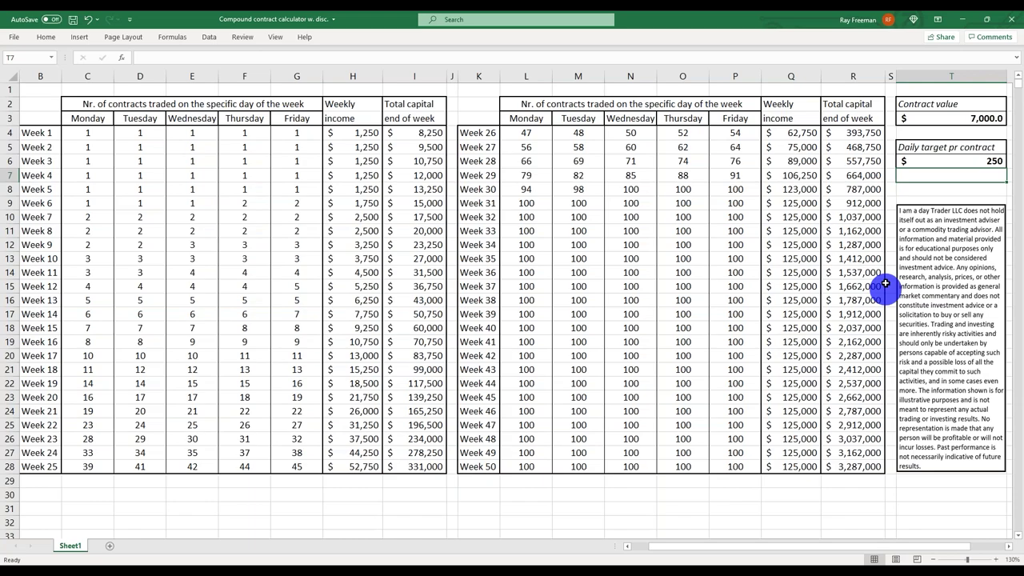
left_click(940, 119)
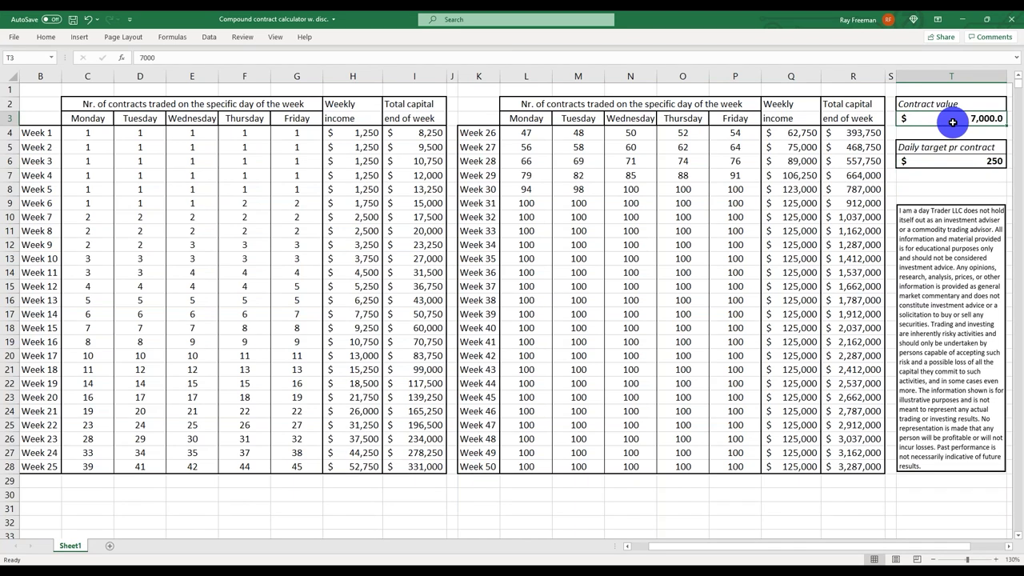
type("1400")
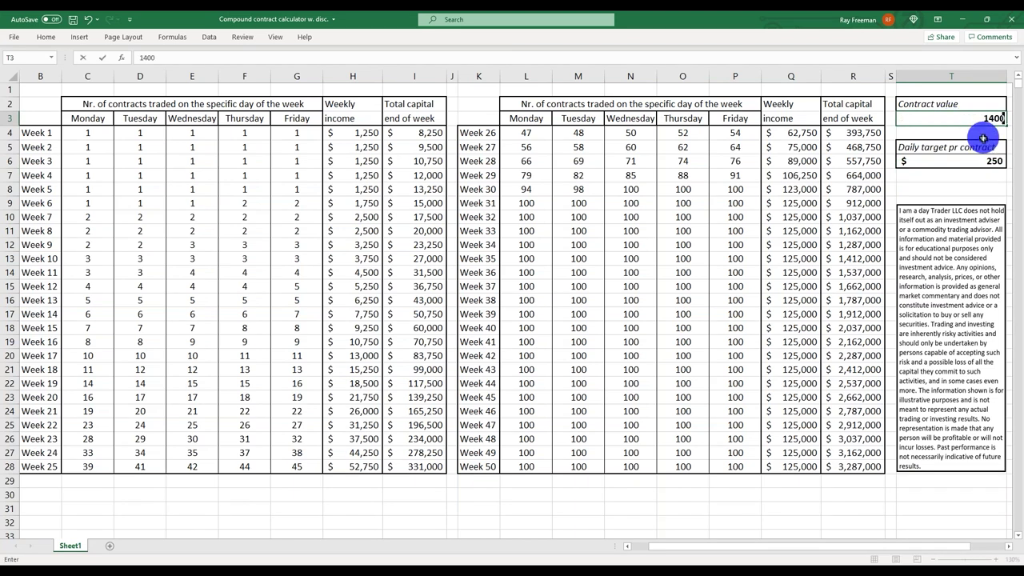
left_click(970, 166)
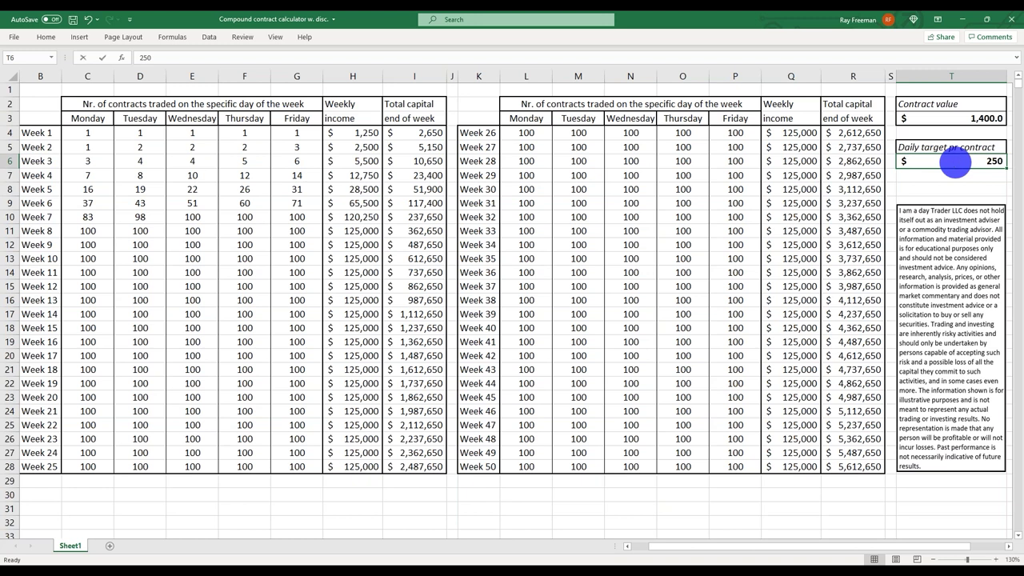
type("40")
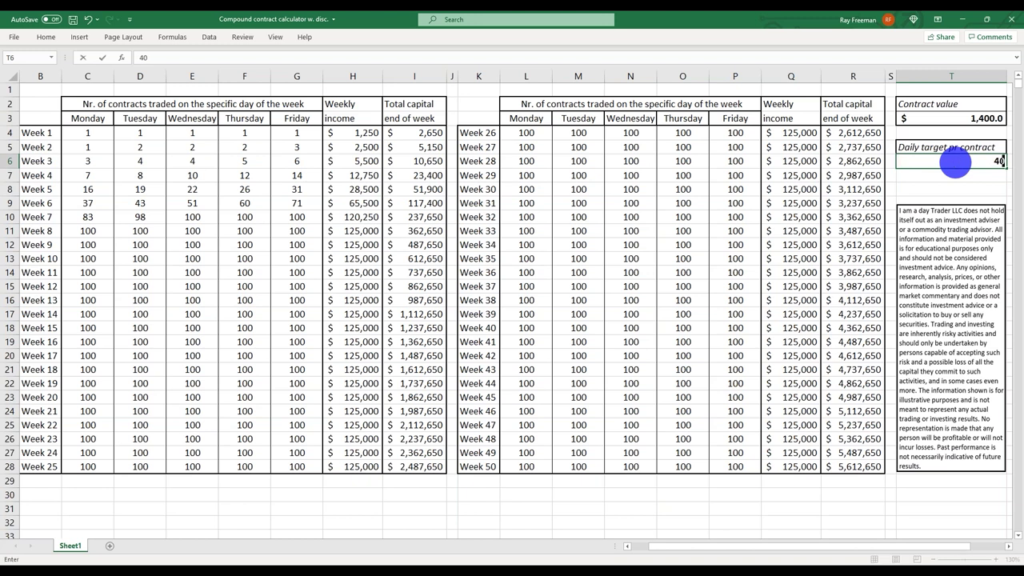
key("ctrl+Return")
key("Return")
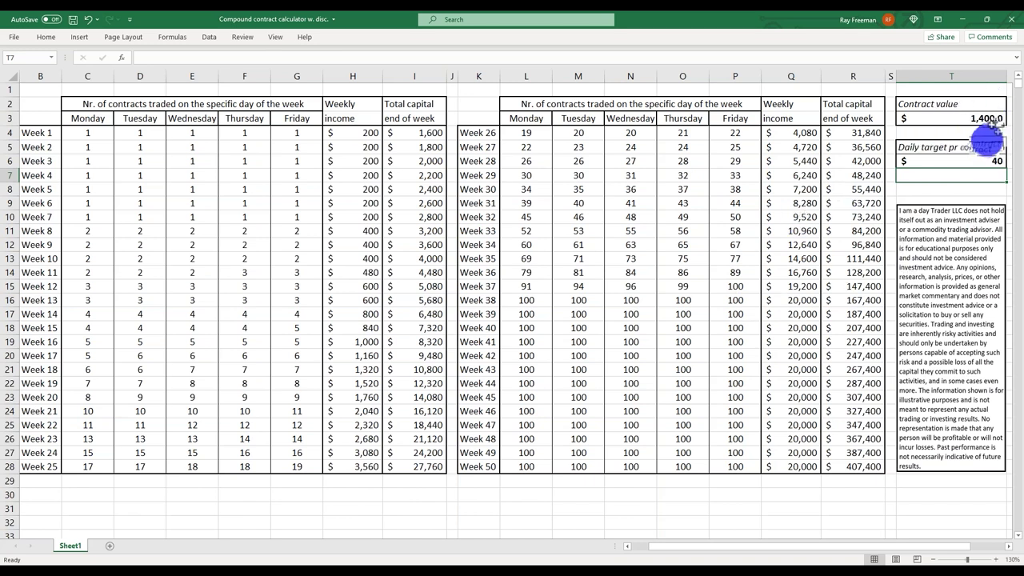
Set the contract value to 14000 and the daily target per contract to 300
left_click(952, 121)
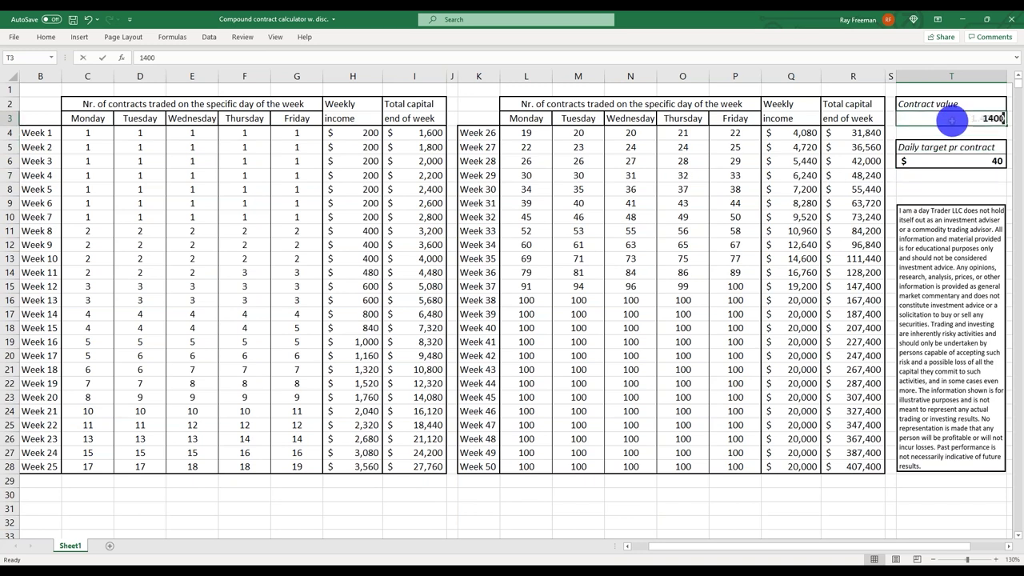
type("1")
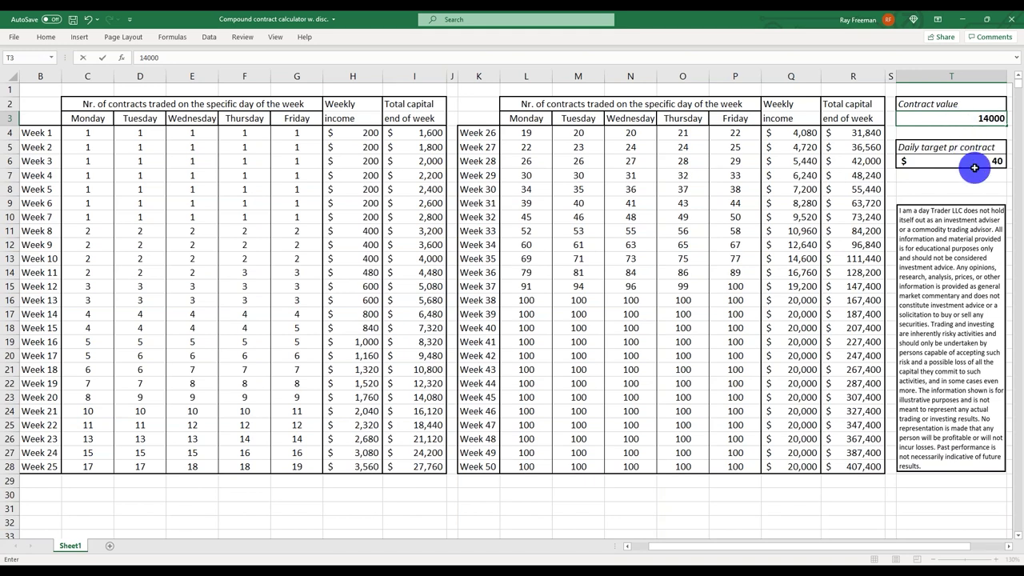
left_click(972, 165)
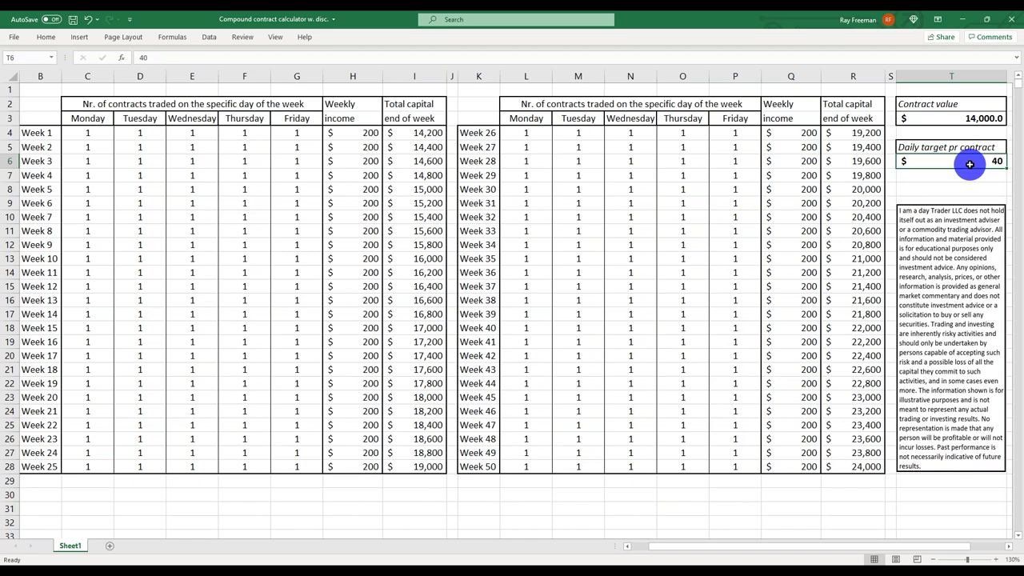
type("4")
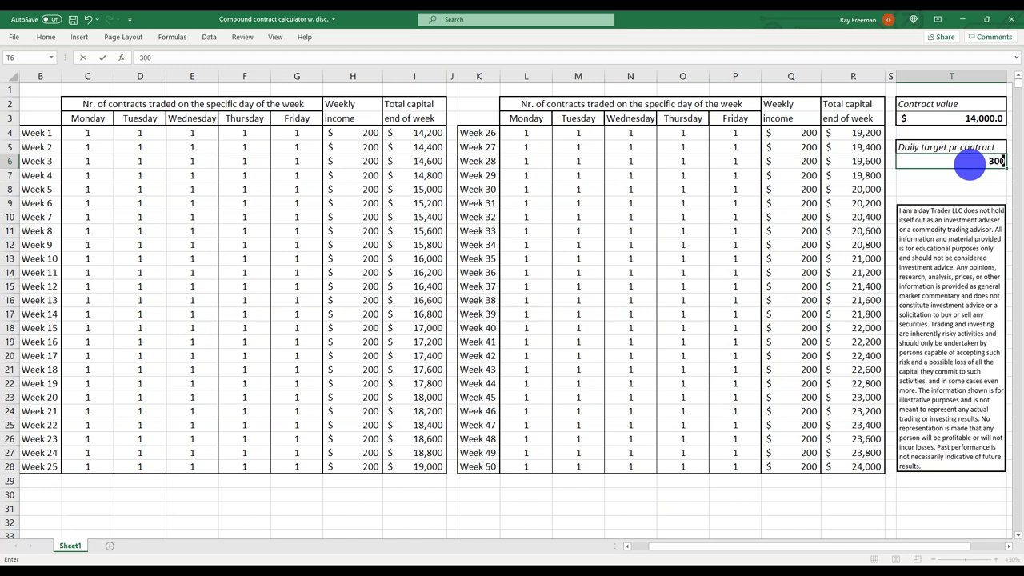
key("Return")
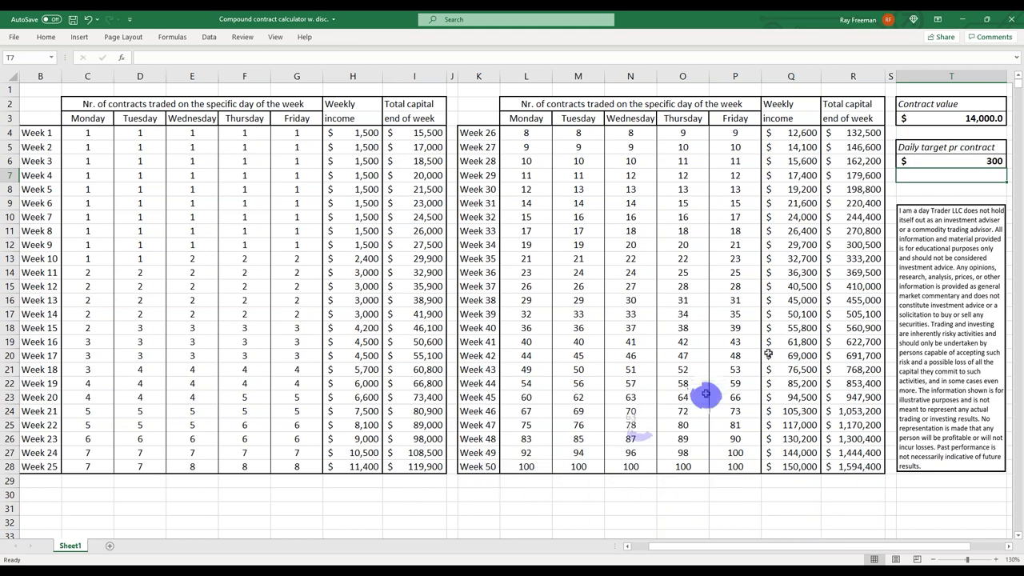
Switch back to the NinjaTrader charts and look at the two MES 09-21 charts and the latest bars of the 6E 1 tick chart
left_click(962, 20)
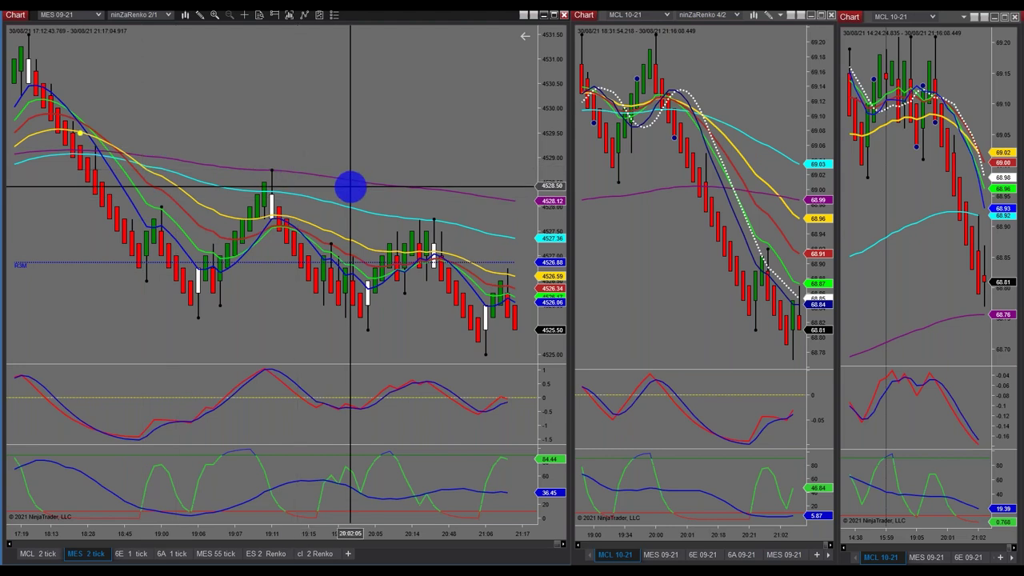
left_click(660, 555)
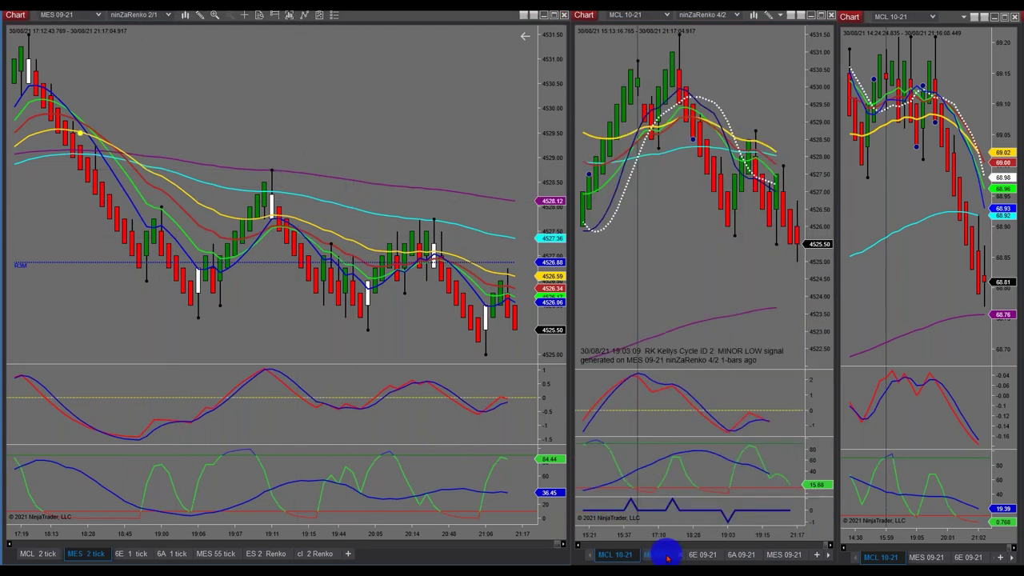
left_click(928, 557)
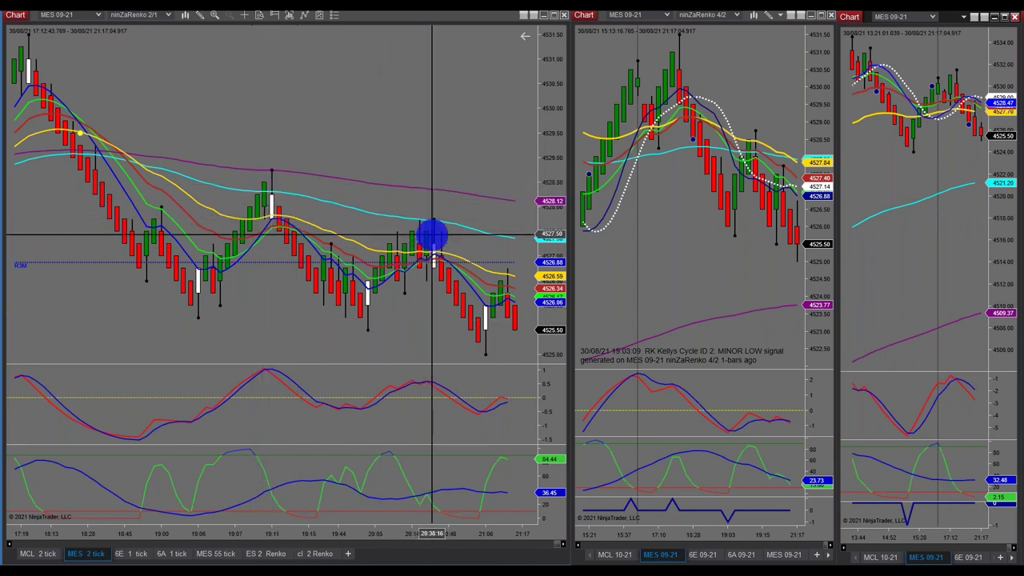
left_click(132, 553)
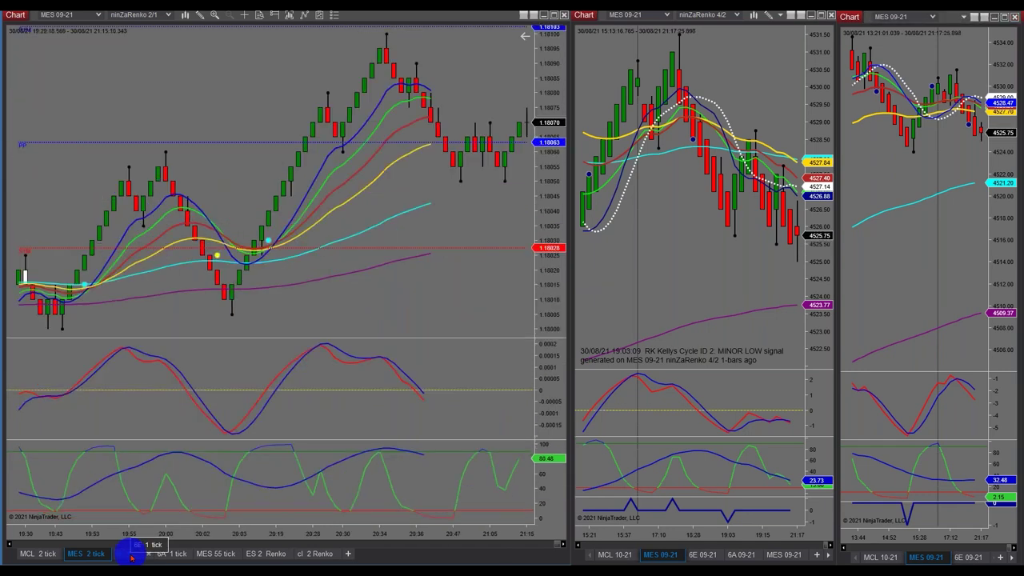
scroll(364, 320, "down", 3)
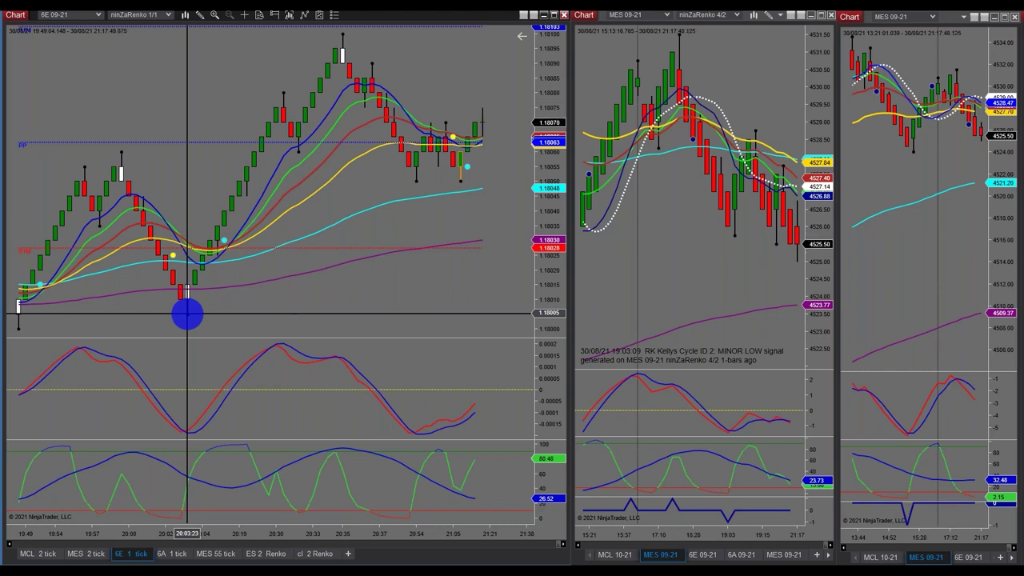
Switch to the compound contract calculator in Excel and set the contract value to 2600 and the daily target per contract to 125
mouse_move(364, 573)
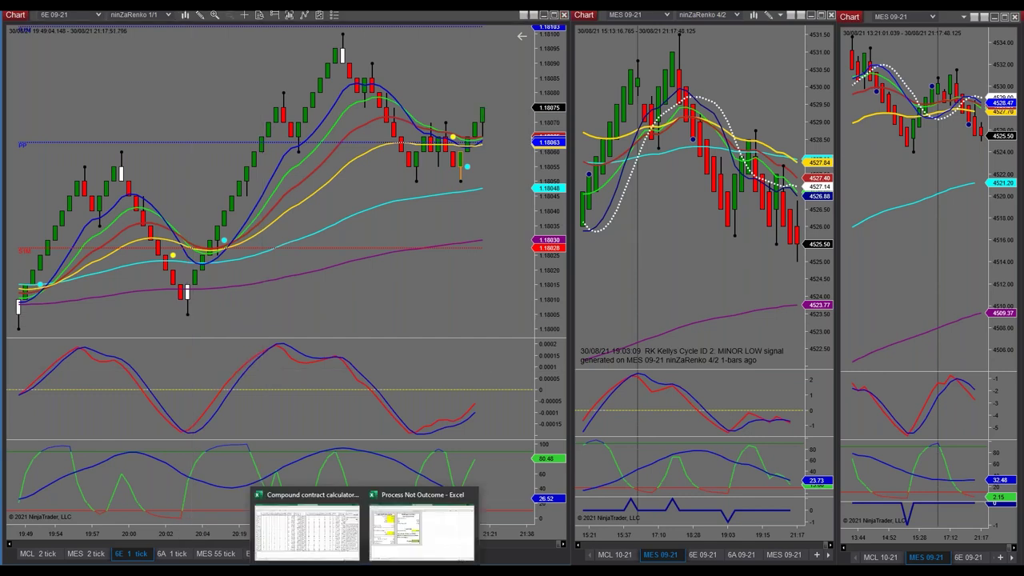
left_click(314, 536)
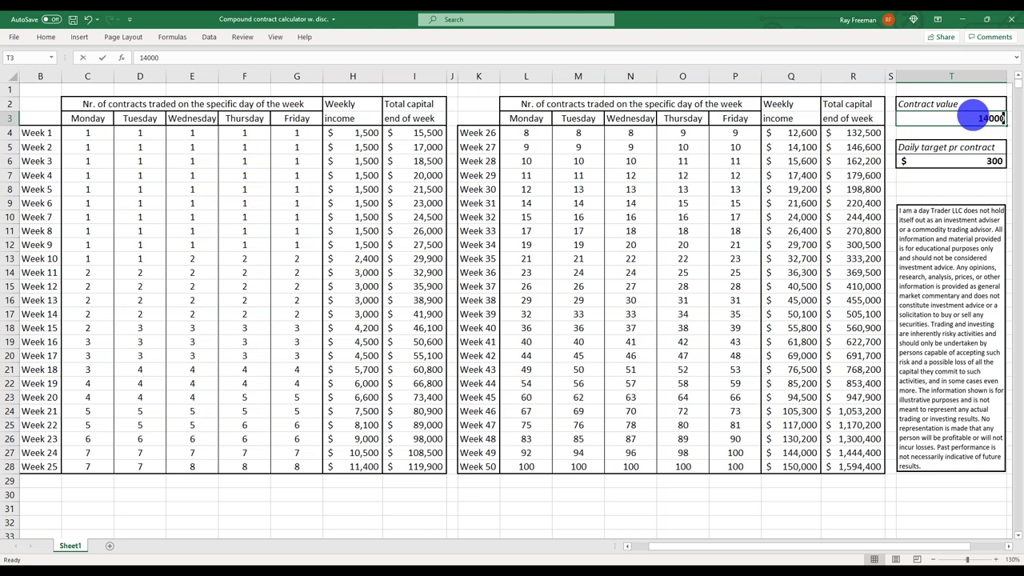
type("26")
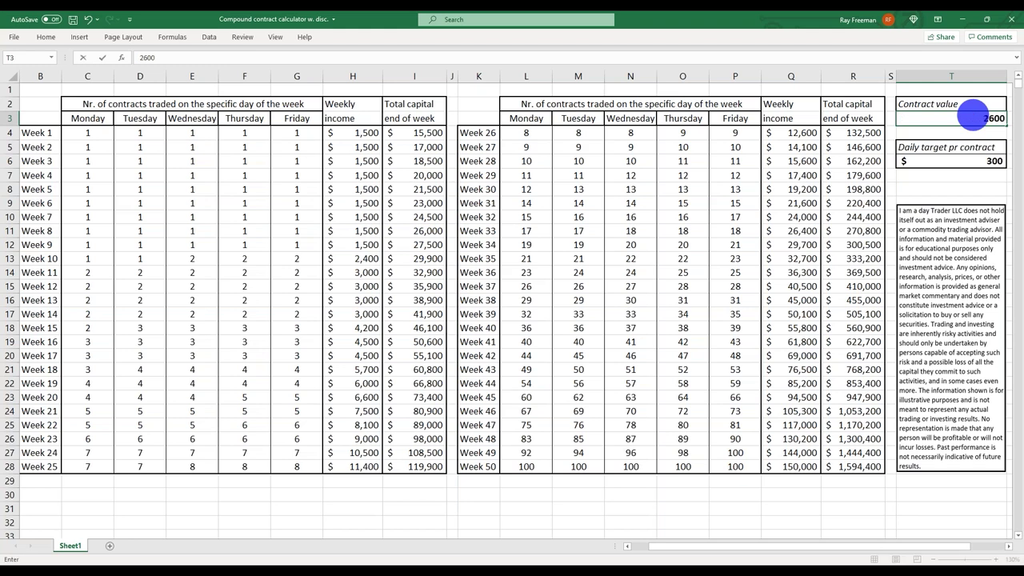
left_click(970, 161)
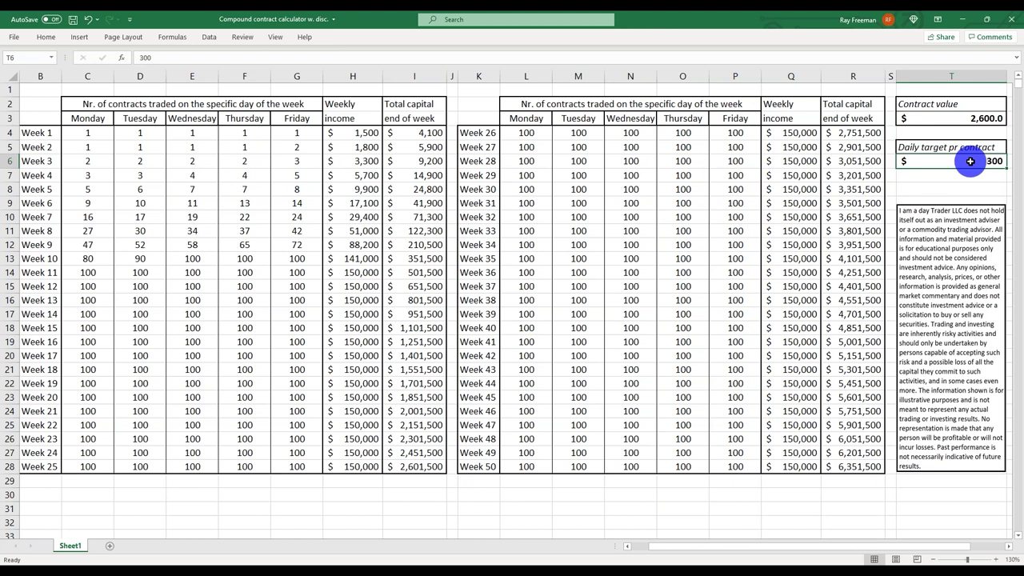
type("125")
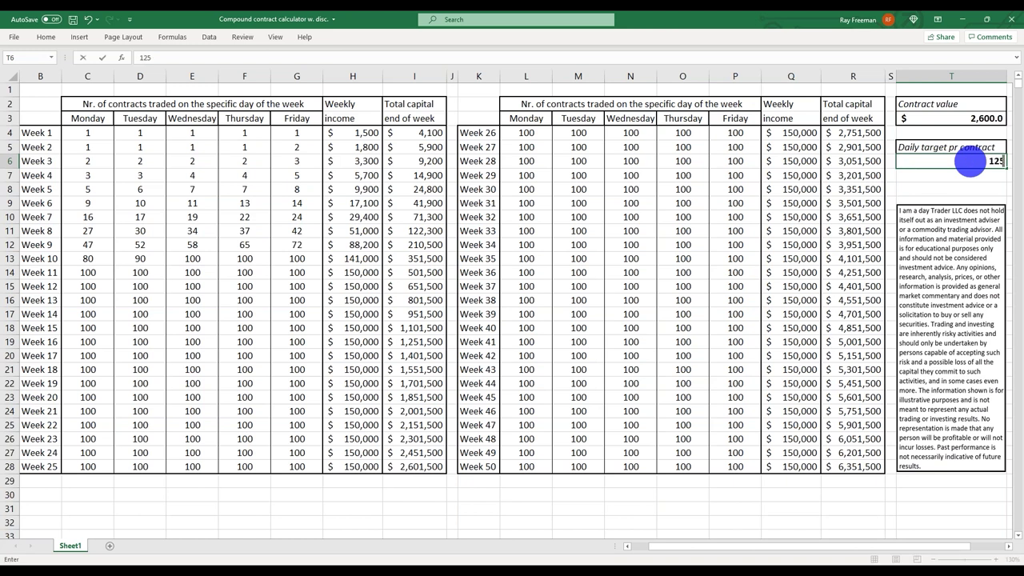
key("Return")
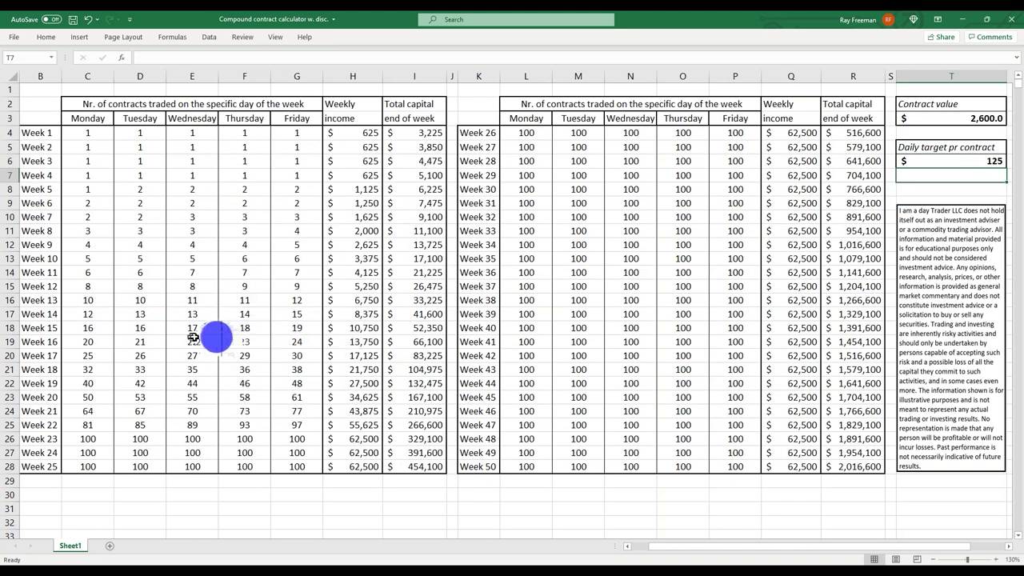